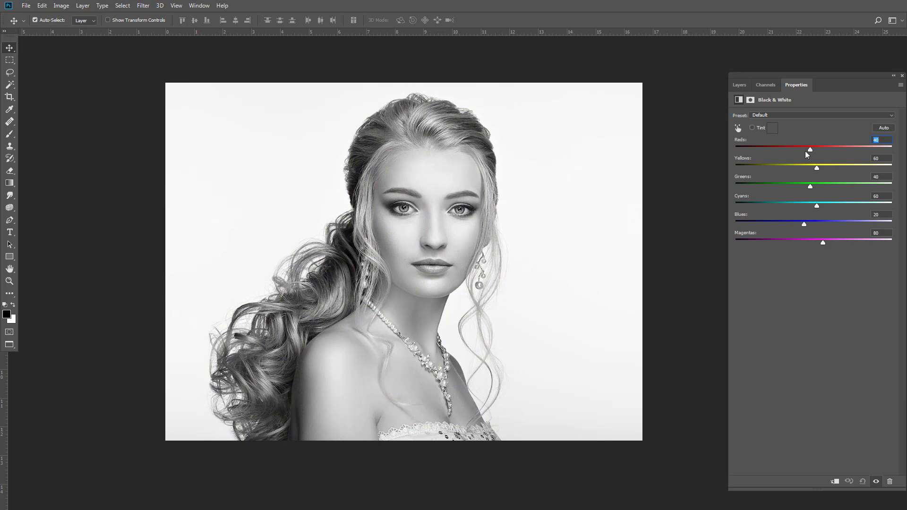
Step: Add a Curves adjustment layer above the Black & White layer with the black point input at 43 and the white point input at 211
click(739, 85)
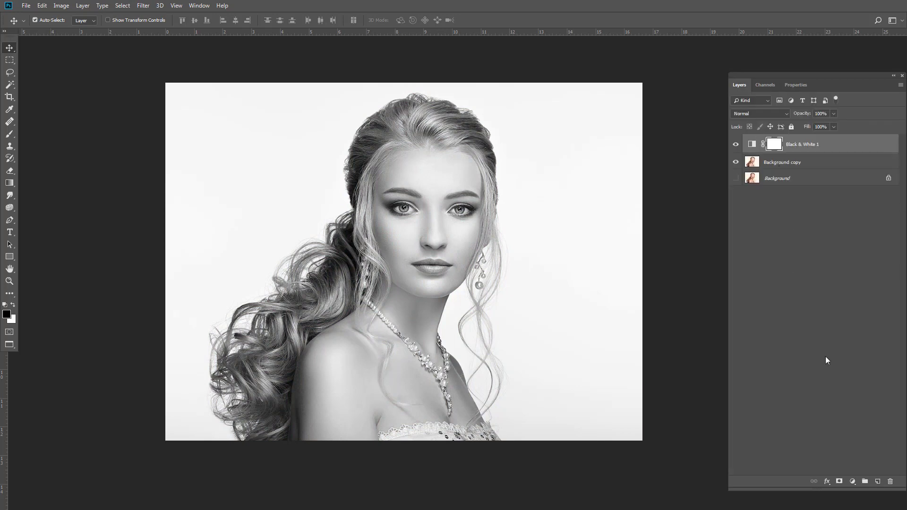
click(852, 481)
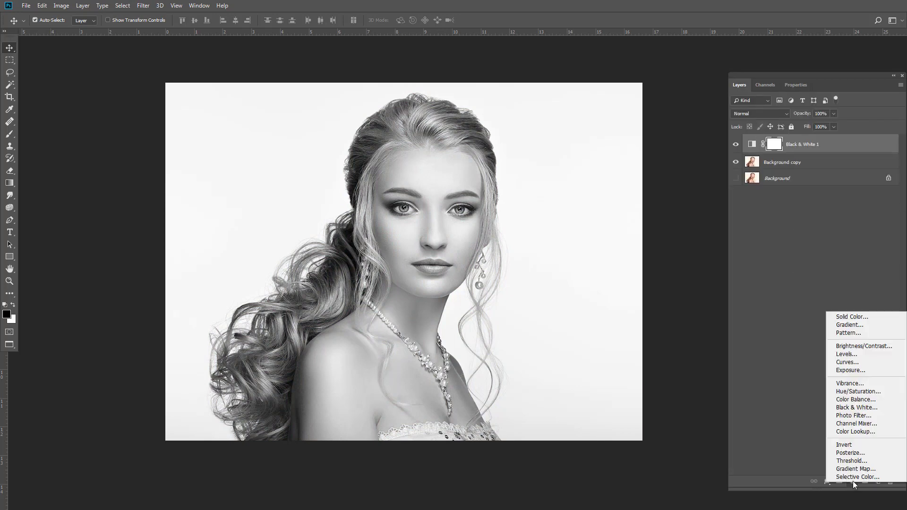
click(844, 362)
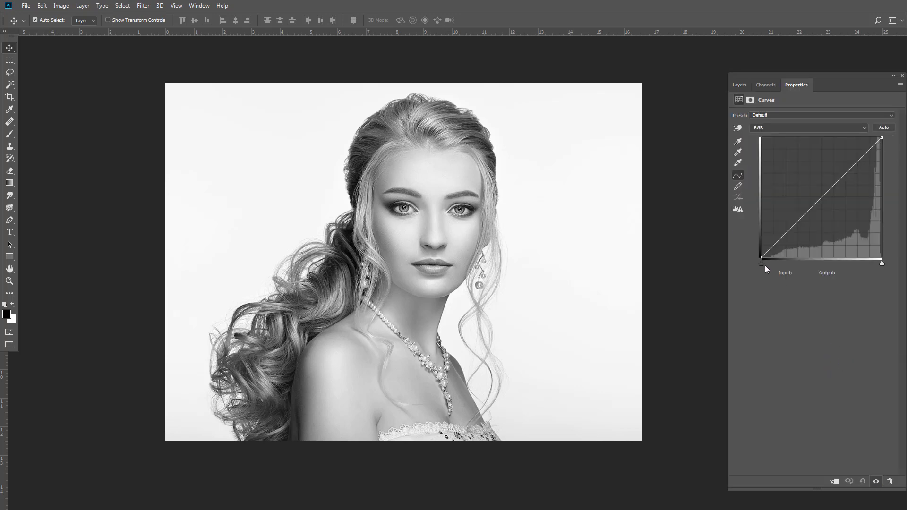
drag(764, 265, 781, 266)
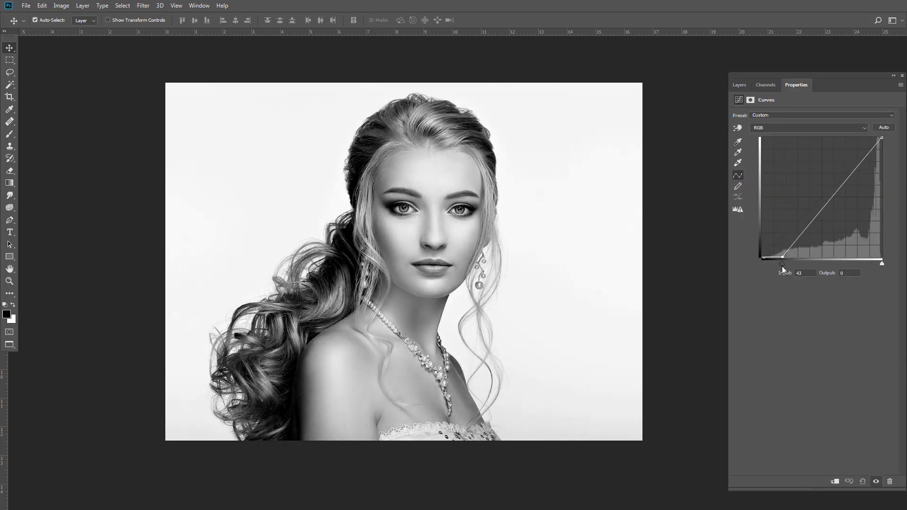
drag(881, 264, 860, 264)
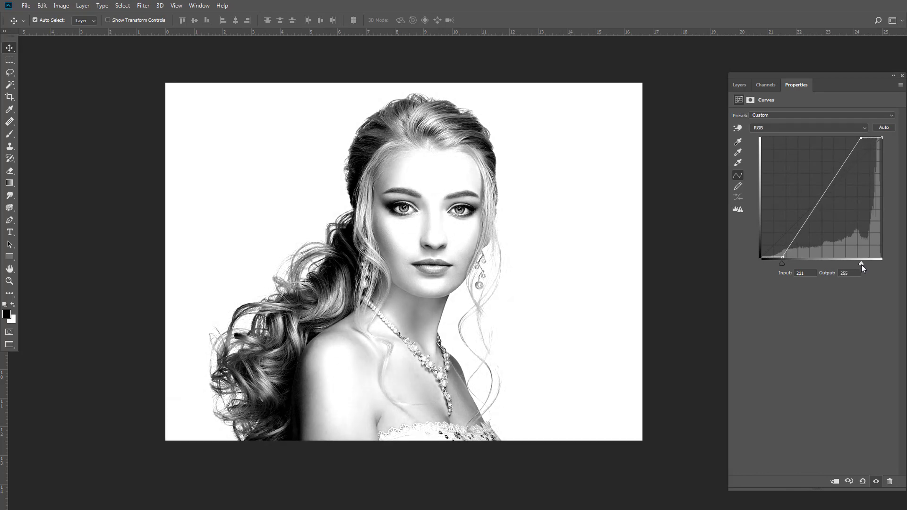
Step: Add a Gradient fill layer on top using the linear white-to-transparent gradient at 90° and 100% scale
click(739, 85)
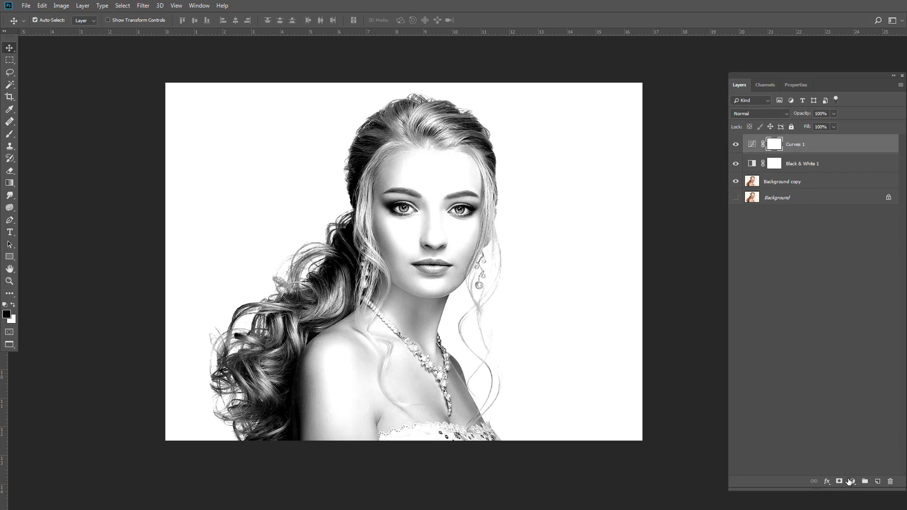
click(849, 481)
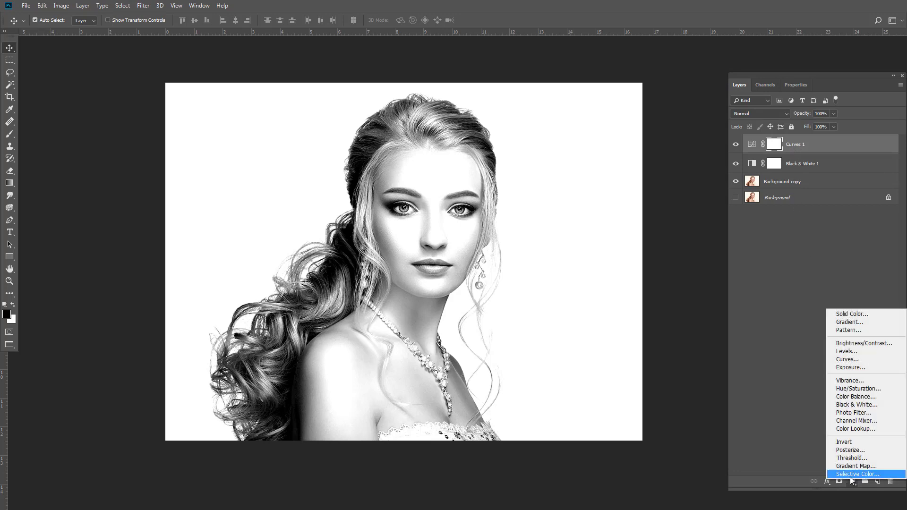
click(849, 323)
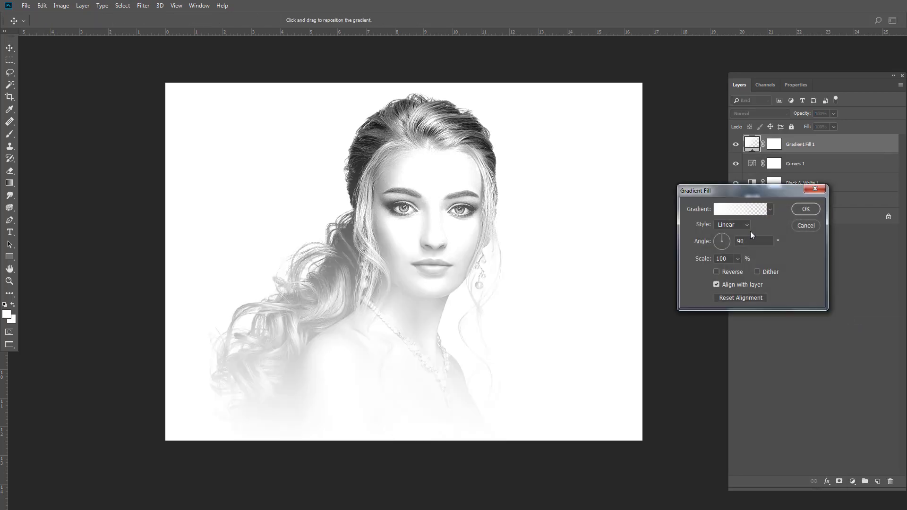
click(806, 209)
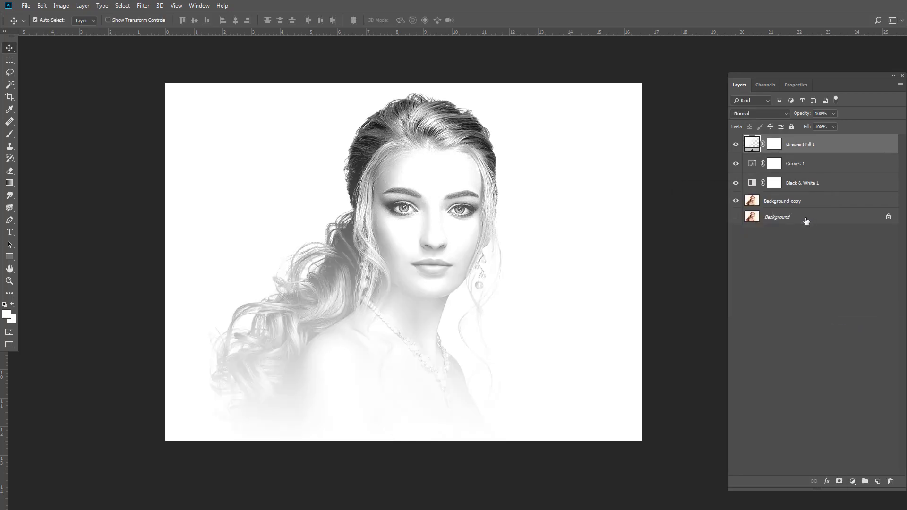
Step: Duplicate the Background copy layer and merge the duplicate with the Black & White, Curves and Gradient Fill layers above it
right_click(786, 203)
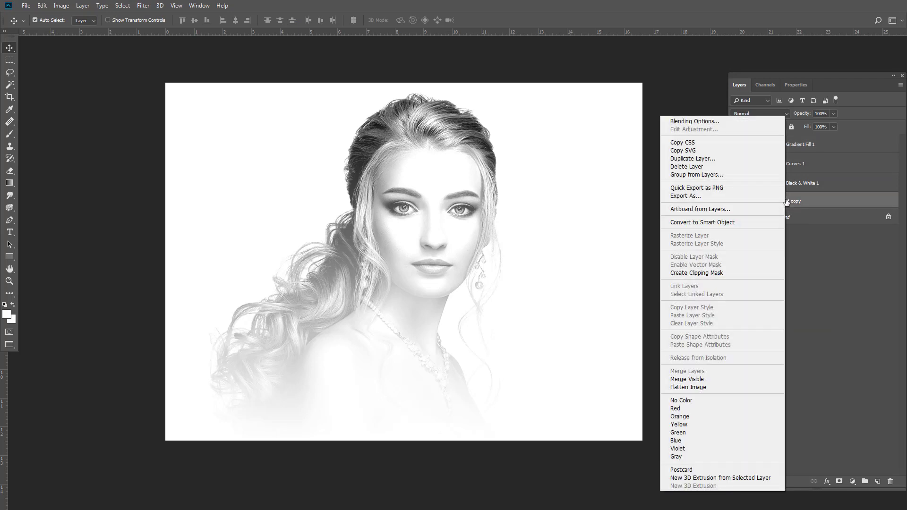
click(708, 160)
click(531, 140)
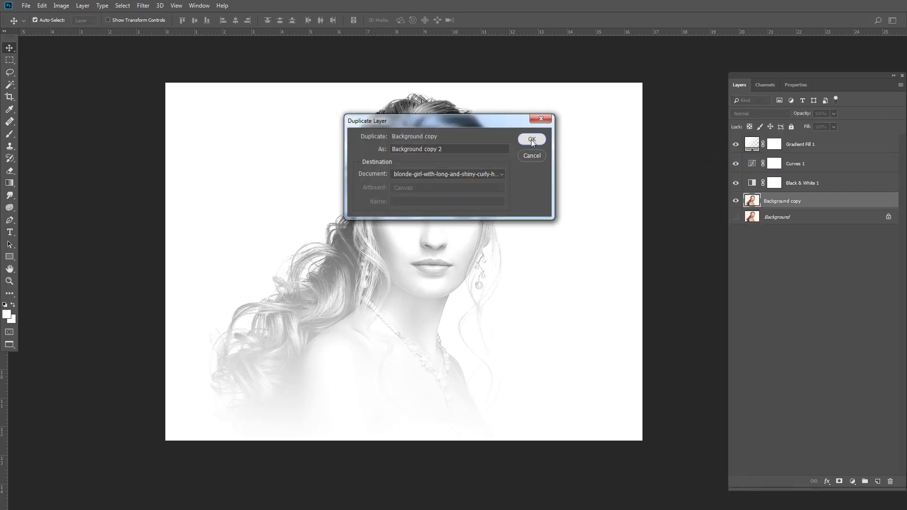
shift+click(801, 151)
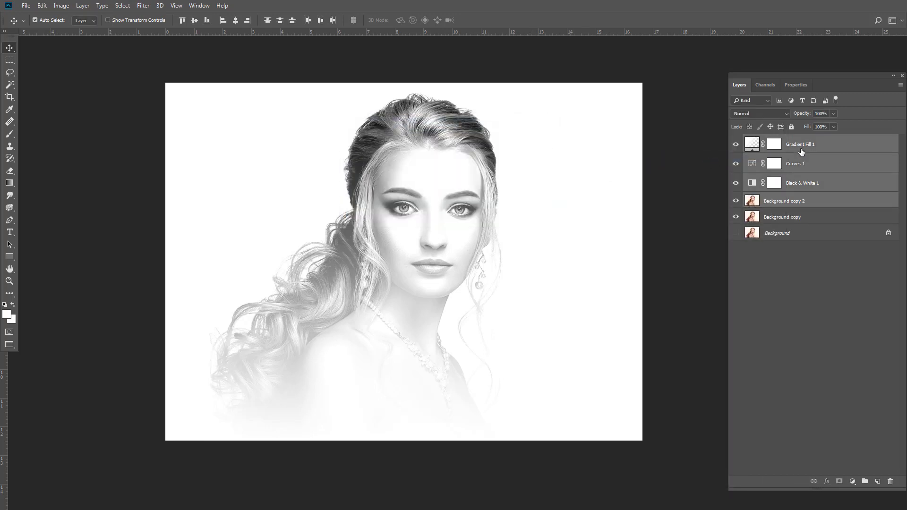
right_click(801, 153)
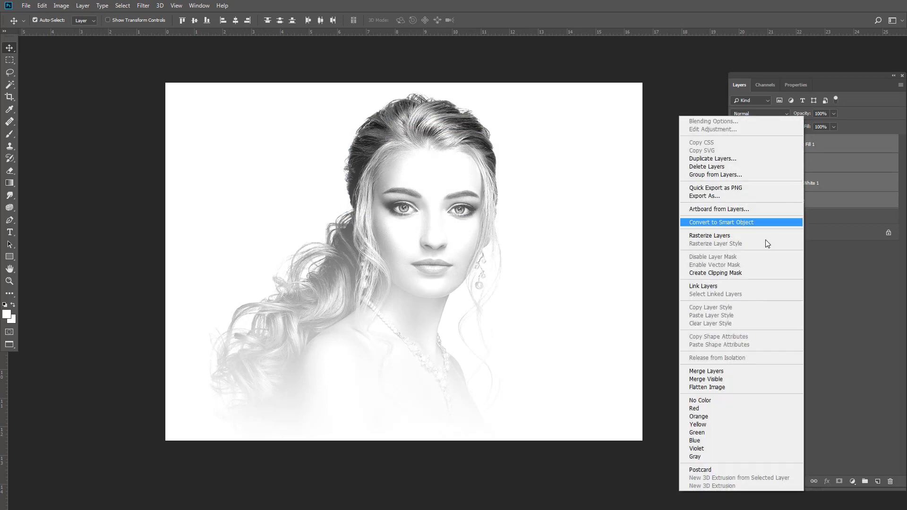
click(715, 373)
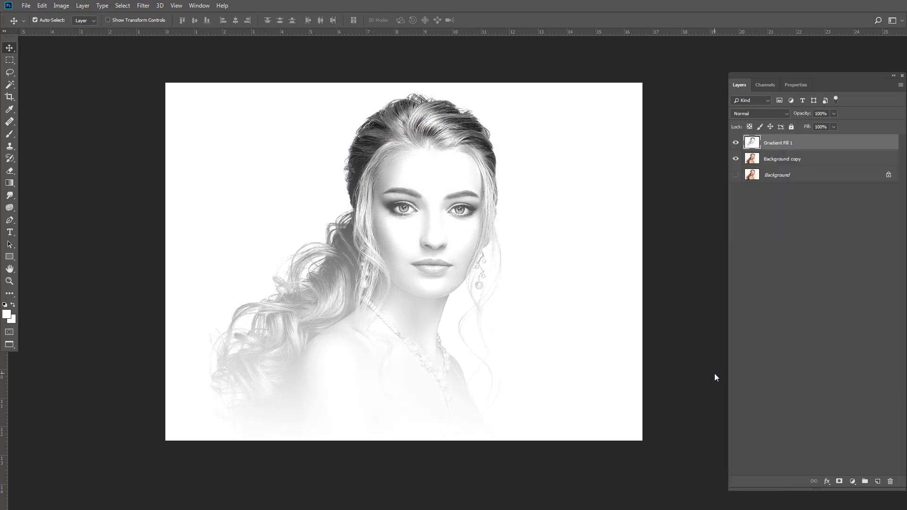
Step: Set the merged Gradient Fill 1 layer's blend mode to Soft Light, comparing the image with the layer hidden and shown
click(737, 143)
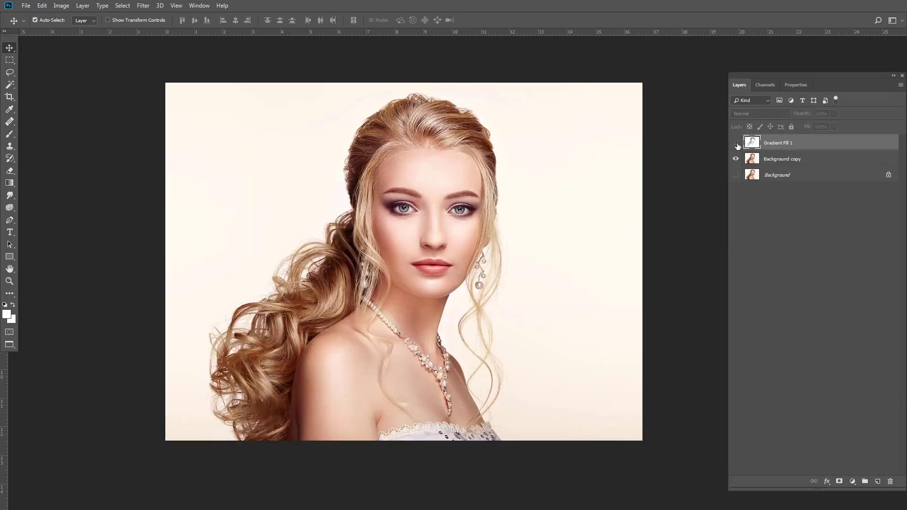
click(737, 143)
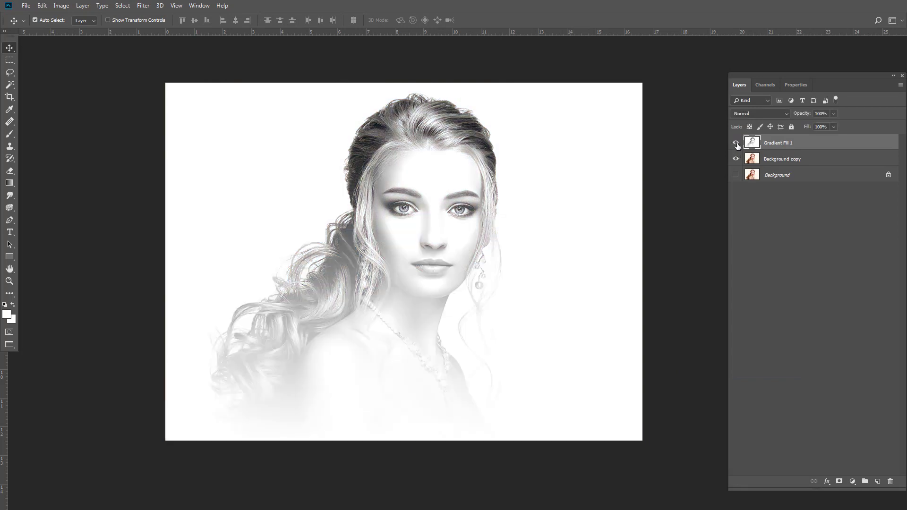
click(769, 116)
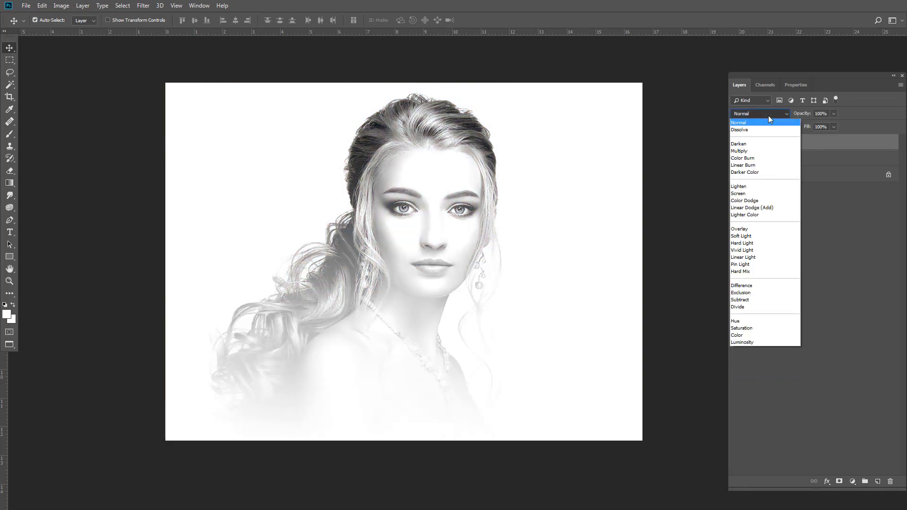
click(741, 236)
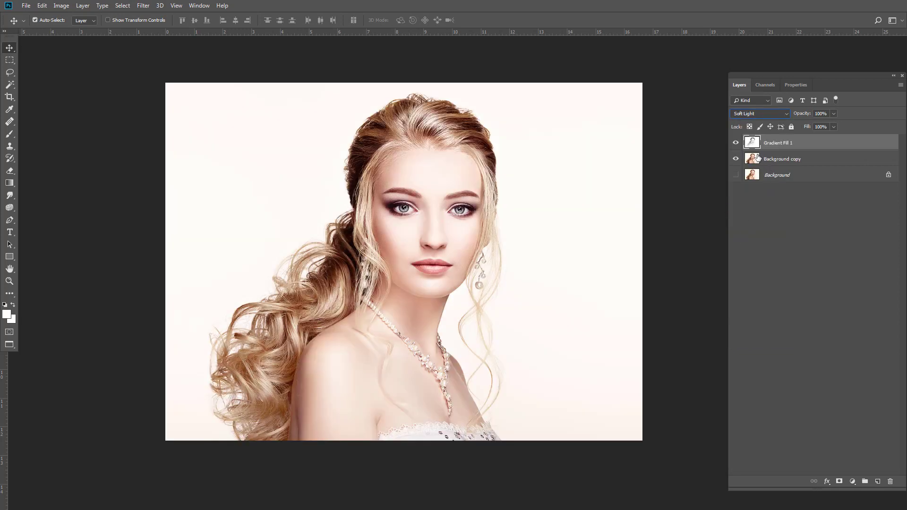
click(735, 143)
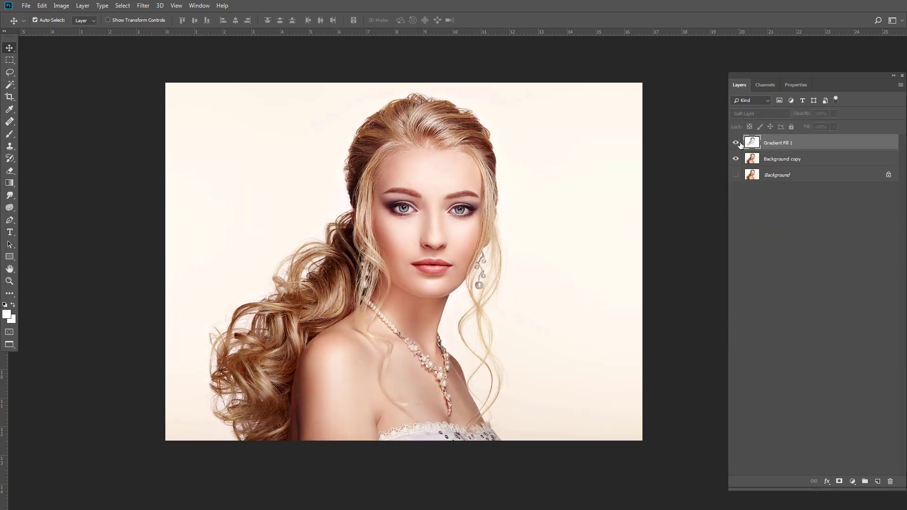
click(735, 142)
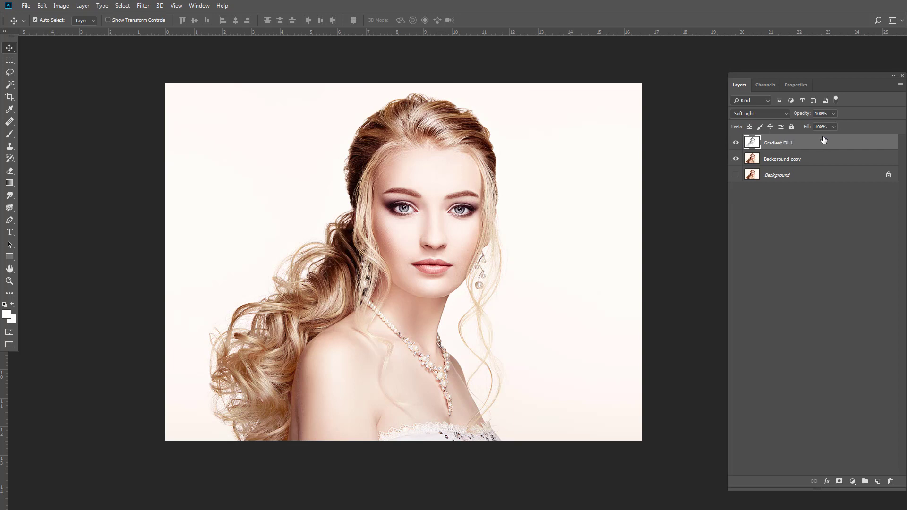
Step: Add a Levels adjustment layer with input levels 36, 1.05 and 249 and output levels 53 and 211
click(852, 481)
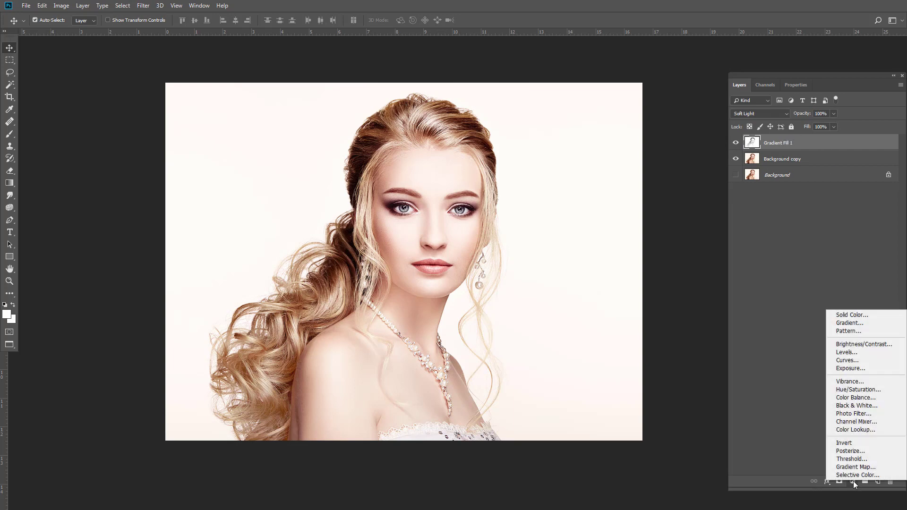
click(854, 352)
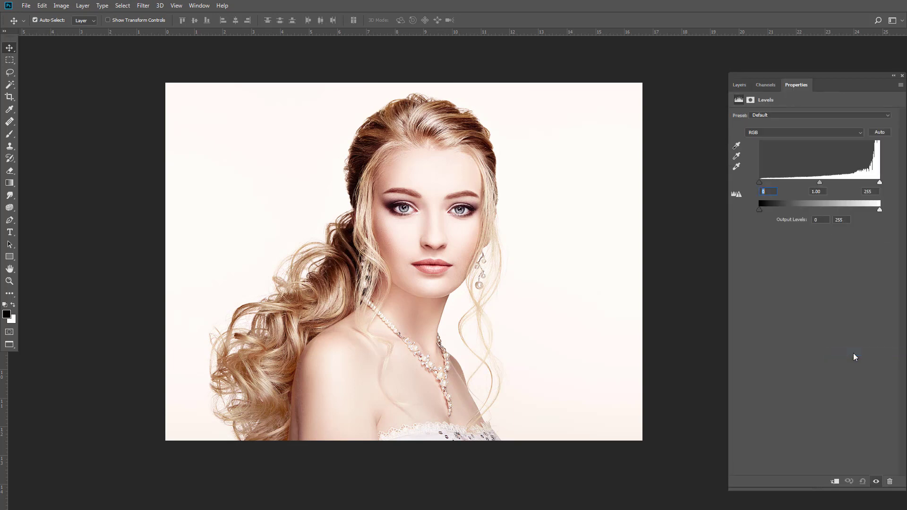
drag(820, 183, 795, 183)
drag(880, 210, 868, 210)
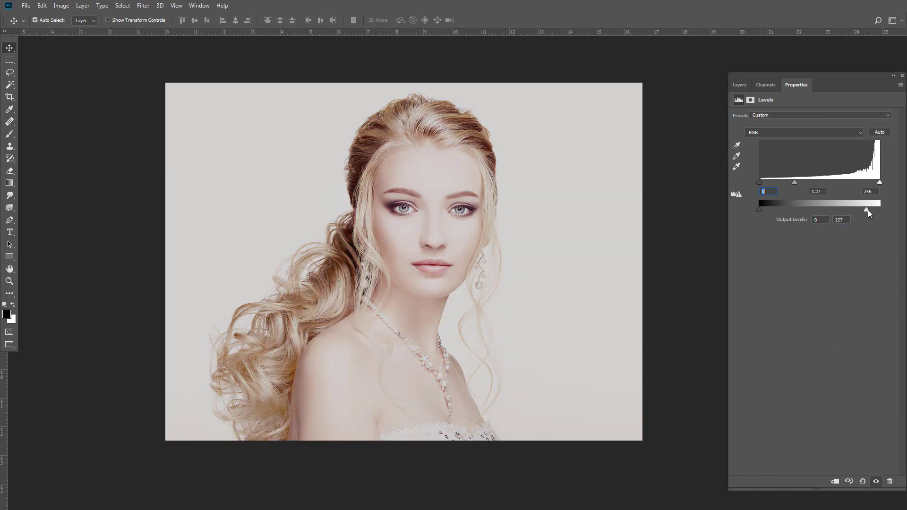
drag(759, 209, 772, 209)
drag(868, 210, 859, 211)
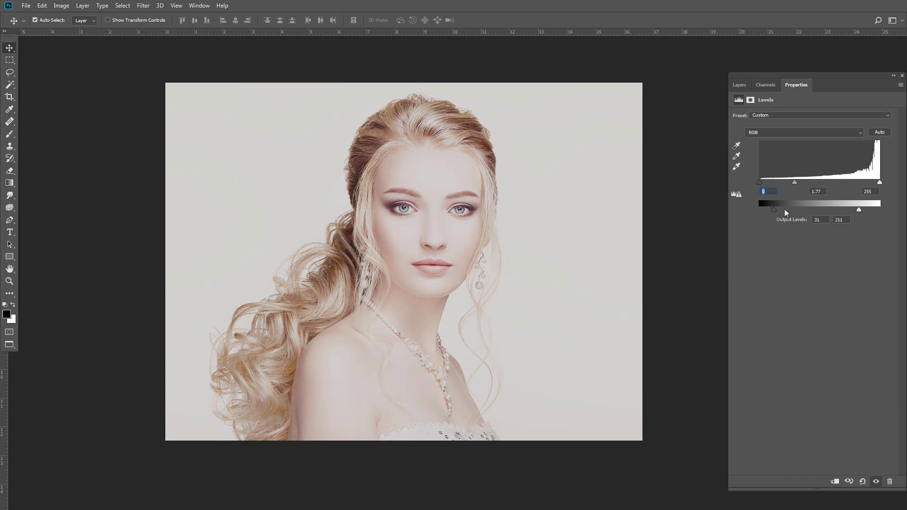
drag(785, 210, 810, 182)
mouse_move(880, 182)
mouse_down()
mouse_move(865, 183)
mouse_move(876, 183)
mouse_up()
drag(759, 182, 776, 183)
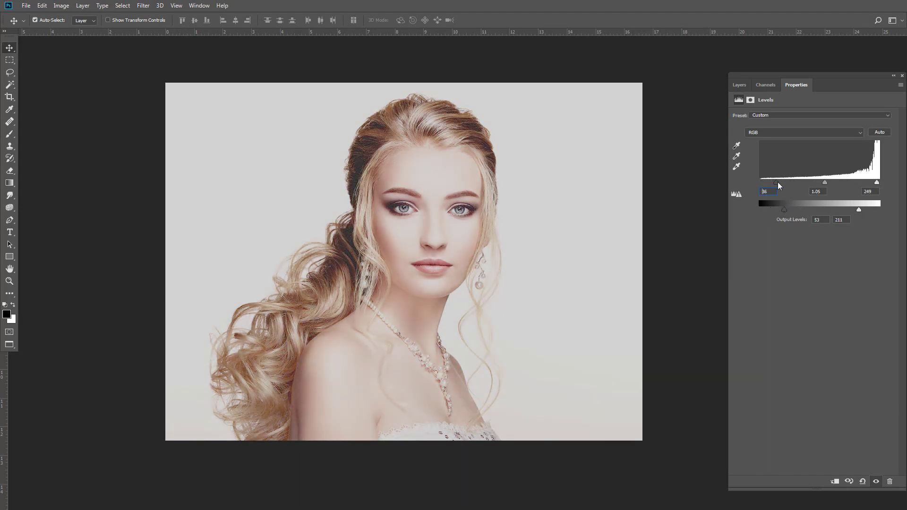
Step: Add a Curves adjustment layer mapping RGB input 132 to output 45 and Red input 111 to output 147, and invert its mask to black
click(739, 85)
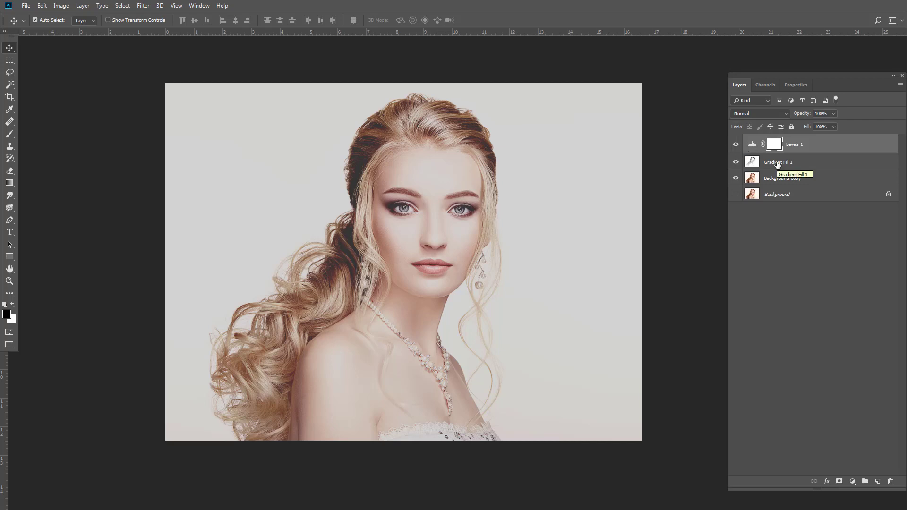
click(853, 482)
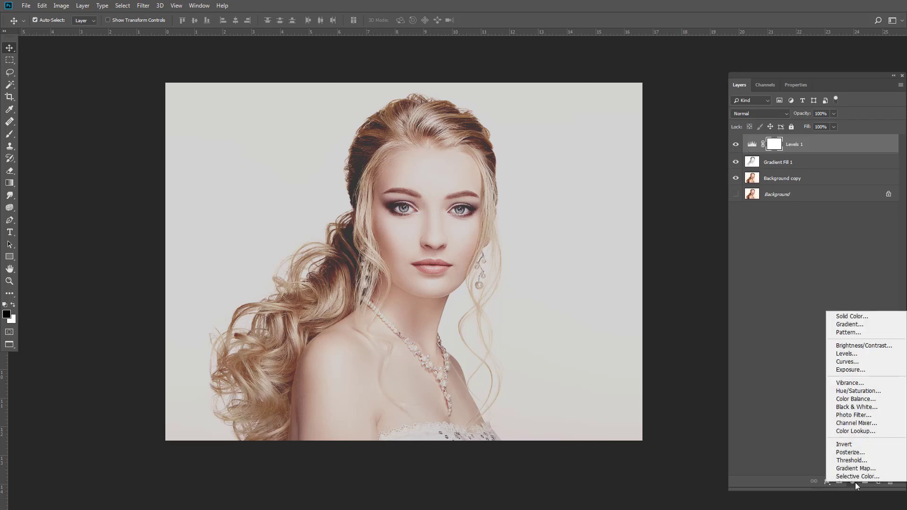
click(847, 361)
drag(805, 206, 823, 236)
click(775, 133)
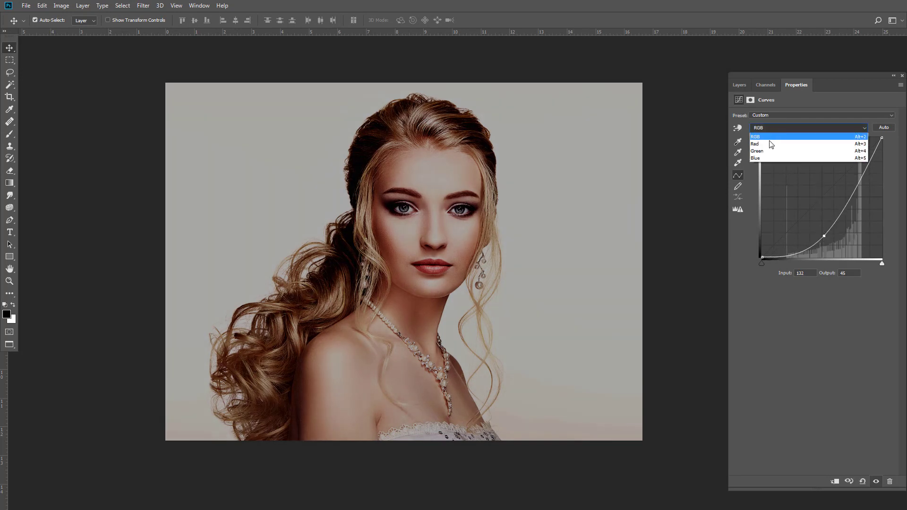
click(766, 144)
drag(814, 205, 815, 190)
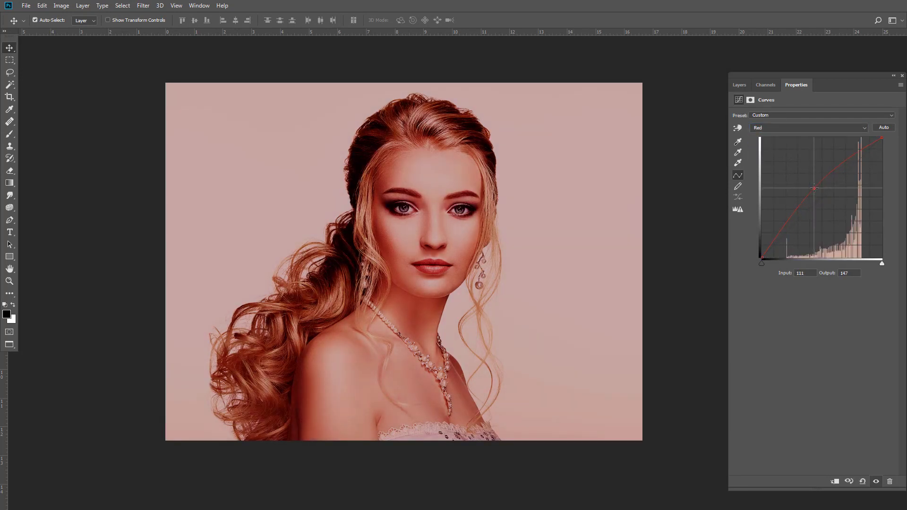
click(741, 86)
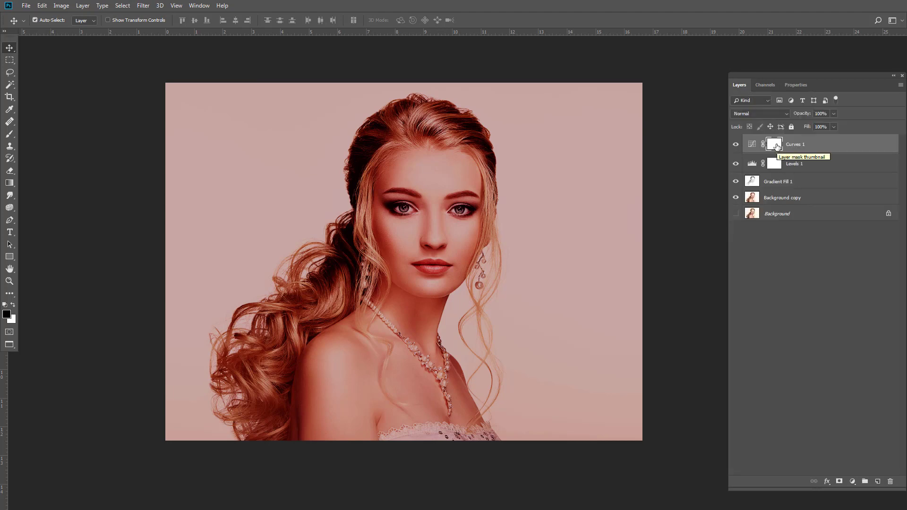
key(ctrl+i)
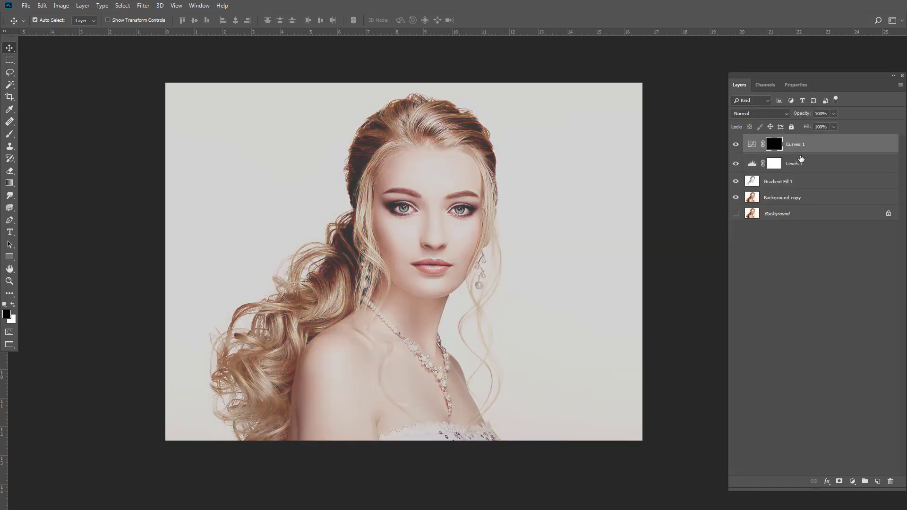
Step: Paint the lips white on the Curves 1 mask with a 20 px brush at 55% opacity
click(9, 134)
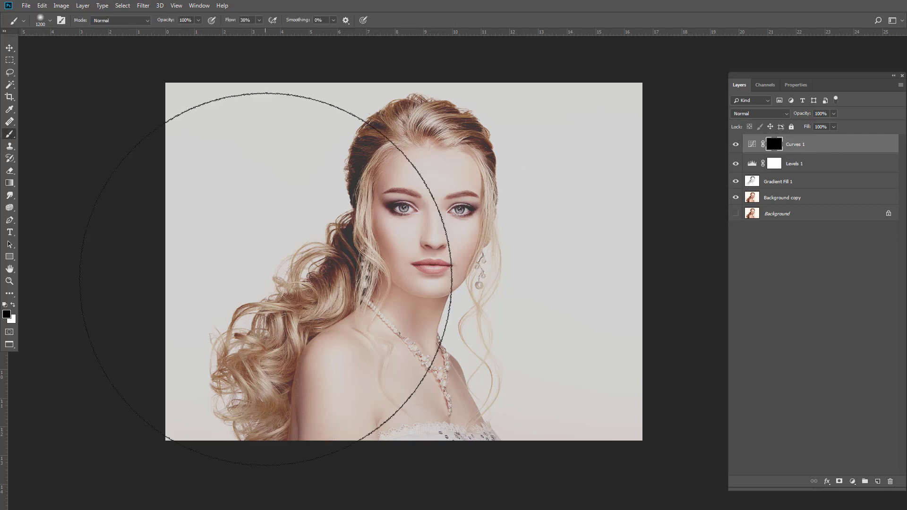
click(12, 305)
alt+scroll(450, 270, up, 3)
alt+scroll(453, 267, up, 2)
key(bracketleft)
key(bracketleft)
key(bracketleft)
key(bracketleft)
key(bracketleft)
key(bracketleft)
key(bracketleft)
key(bracketleft)
key(bracketleft)
key(bracketleft)
key(bracketleft)
key(bracketleft)
key(bracketleft)
key(bracketleft)
key(bracketleft)
key(bracketleft)
key(bracketleft)
key(bracketleft)
key(bracketleft)
key(bracketleft)
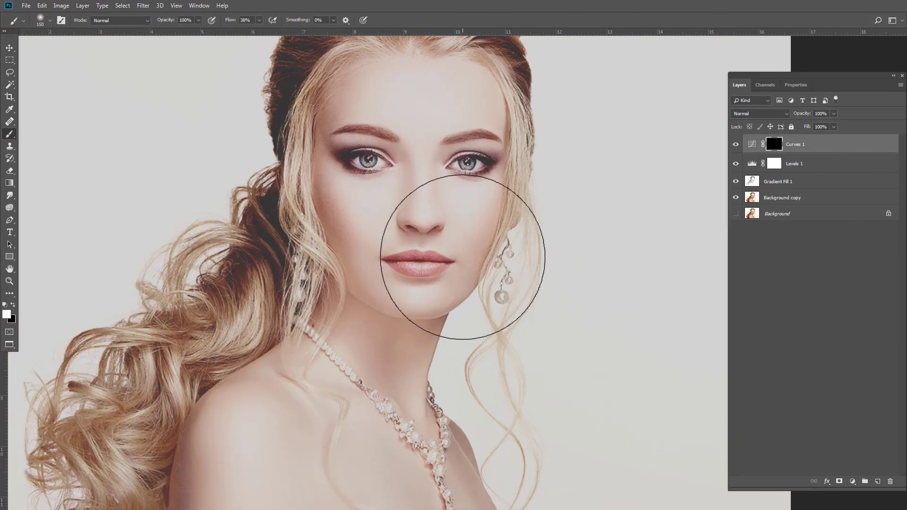
alt+scroll(416, 279, up, 2)
key(5)
key(5)
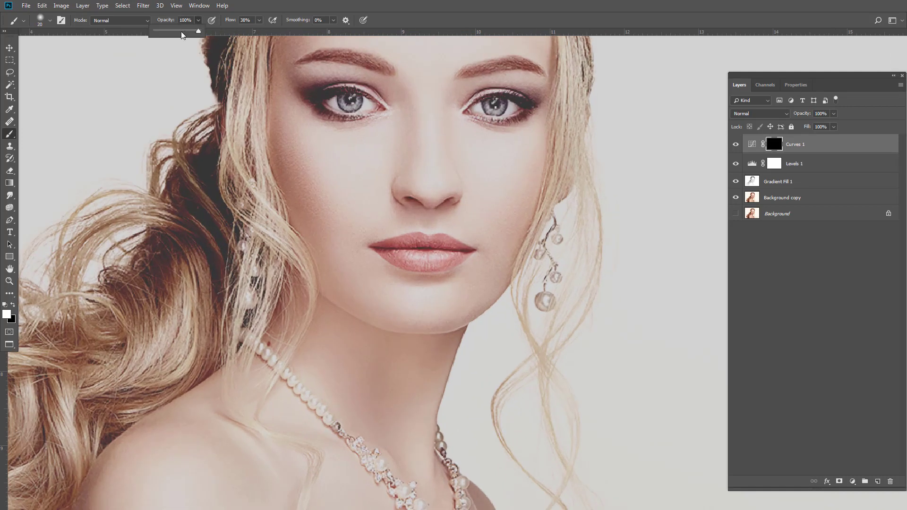
mouse_move(392, 255)
mouse_down()
mouse_move(458, 254)
mouse_move(406, 243)
mouse_up()
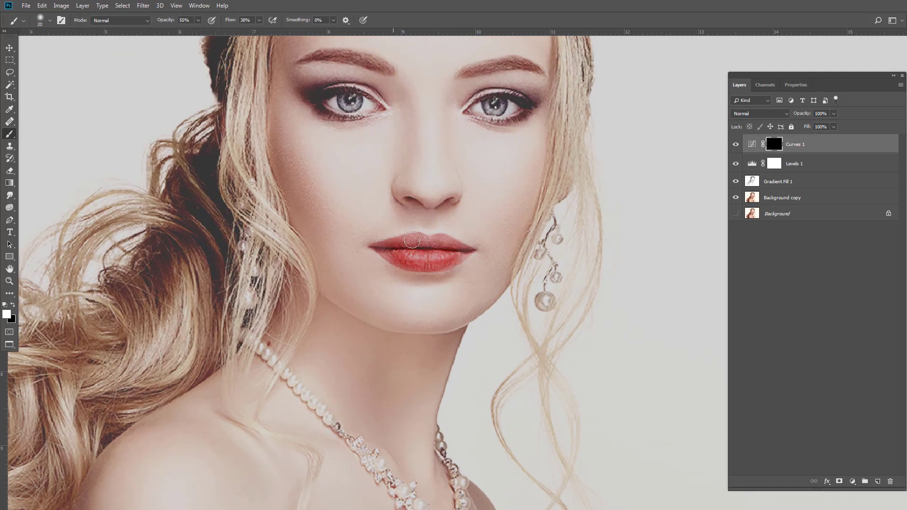
Step: Refine the lip corners and edges on the Curves 1 mask with a smaller white brush of about 7 px
key(bracketleft)
key(bracketleft)
key(bracketleft)
key(bracketleft)
key(bracketleft)
key(bracketleft)
key(bracketleft)
key(bracketleft)
key(bracketleft)
key(bracketleft)
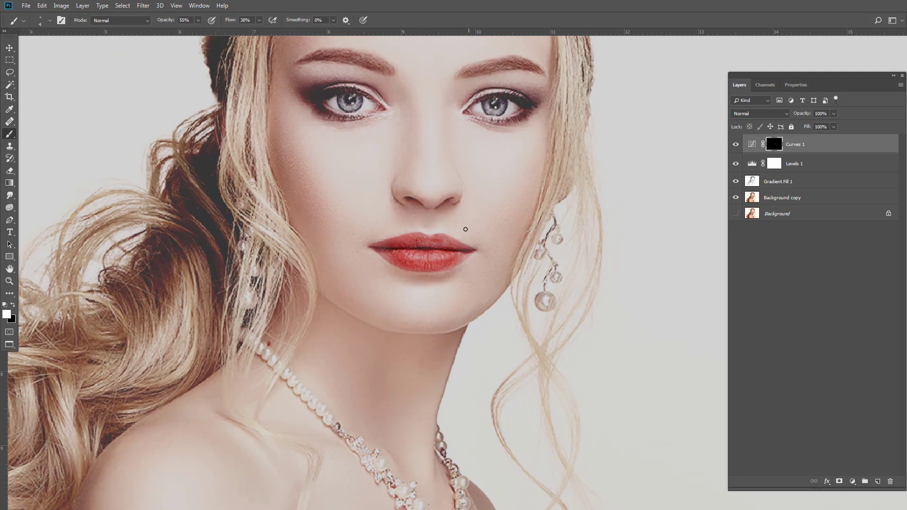
key(bracketright)
key(bracketright)
key(bracketright)
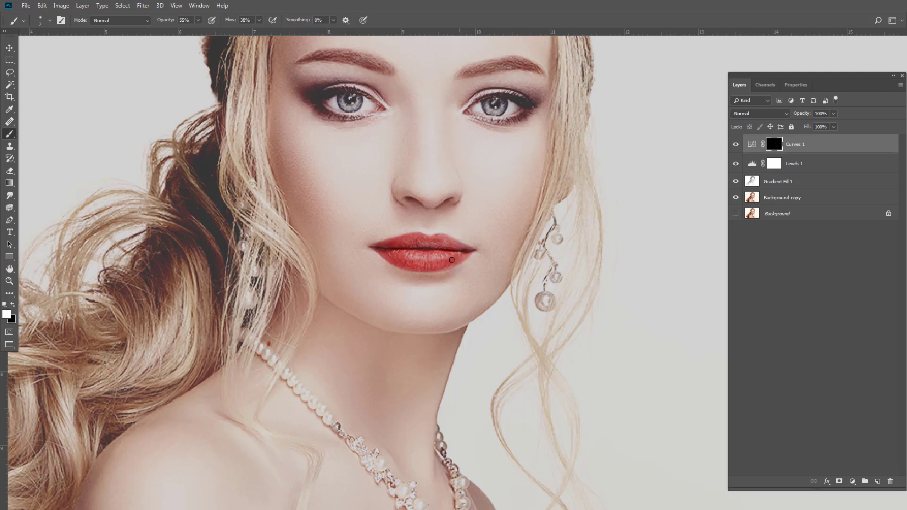
mouse_move(446, 241)
mouse_down()
mouse_move(461, 248)
mouse_move(420, 237)
mouse_up()
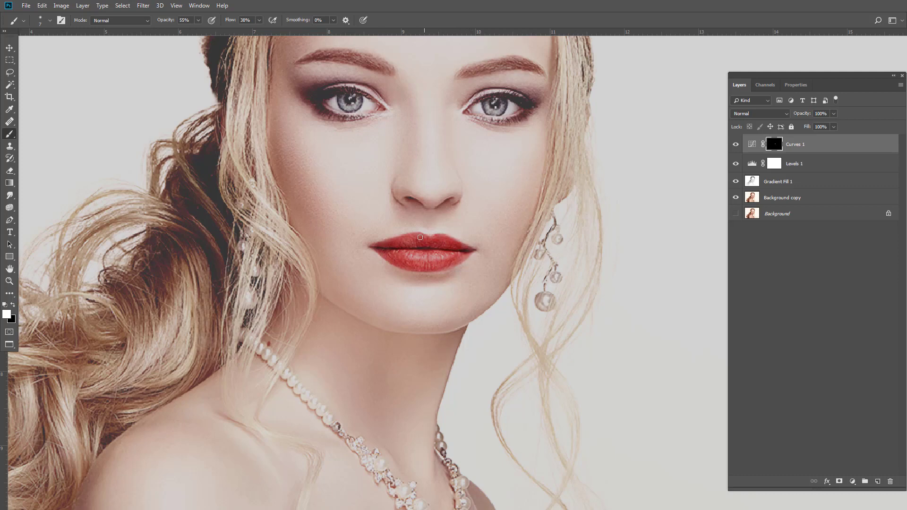
mouse_move(445, 265)
mouse_down()
mouse_move(460, 260)
mouse_move(397, 248)
mouse_up()
scroll(434, 229, down, 2)
scroll(443, 259, up, 4)
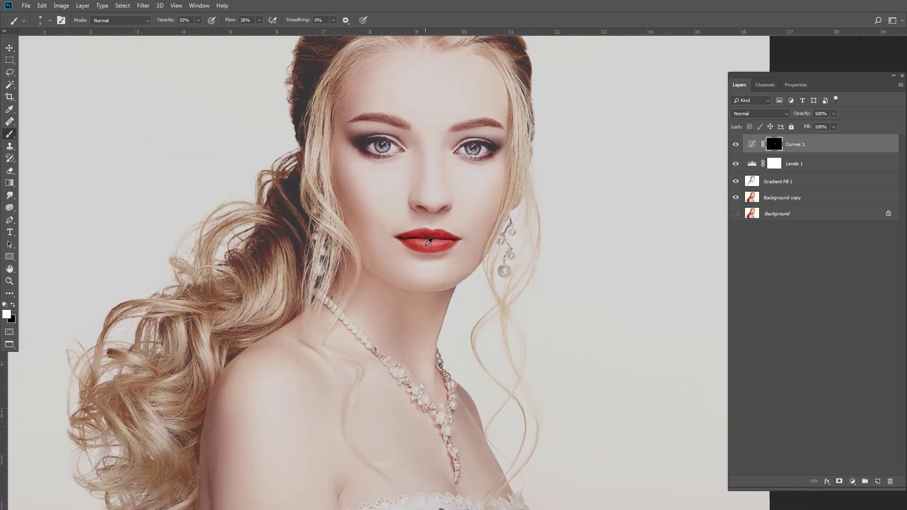
Step: Compare the lips with the Curves 1 layer hidden and shown, and check the feather setting of its mask
click(735, 144)
click(735, 147)
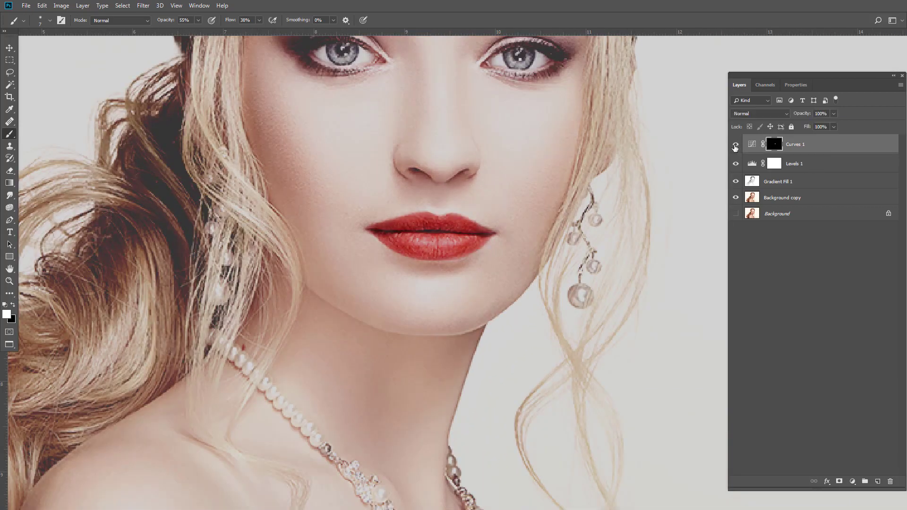
double_click(774, 144)
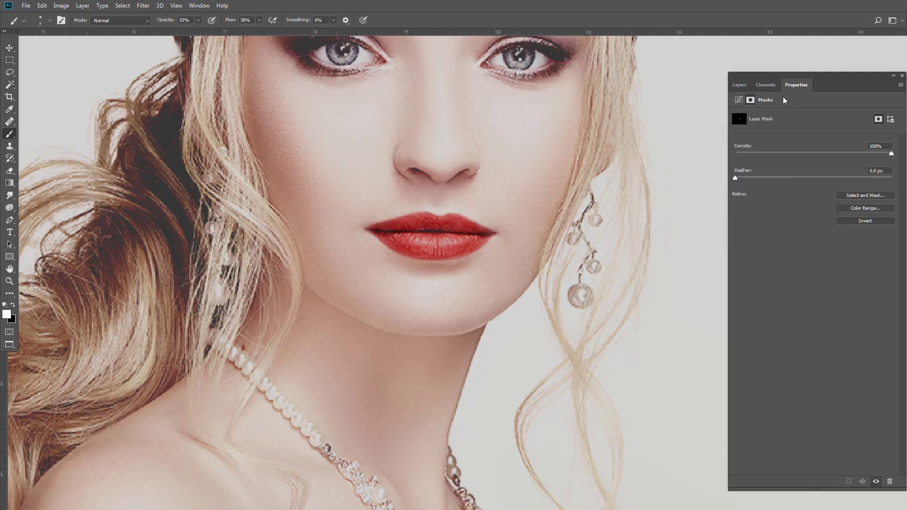
drag(735, 179, 735, 179)
click(739, 85)
drag(515, 192, 516, 239)
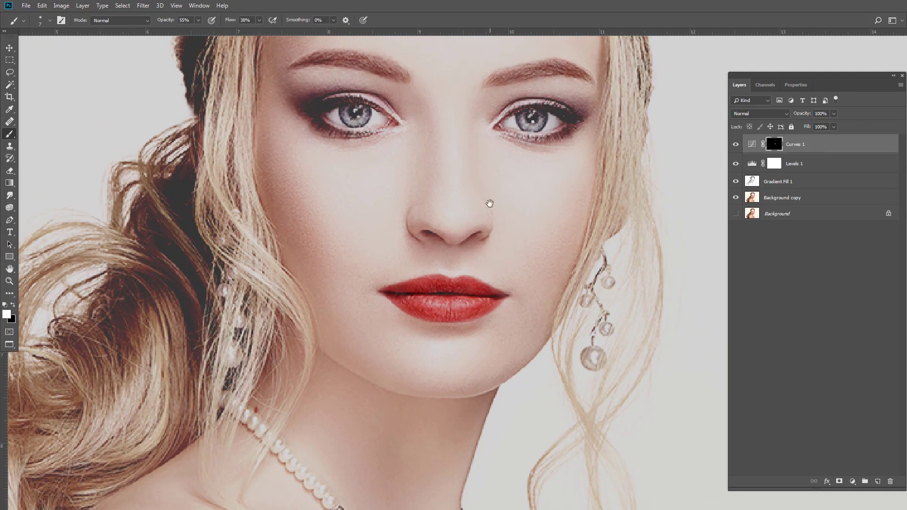
Step: Add a second Curves adjustment layer mapping Blue input 91 to output 126, and invert its mask to black
click(852, 481)
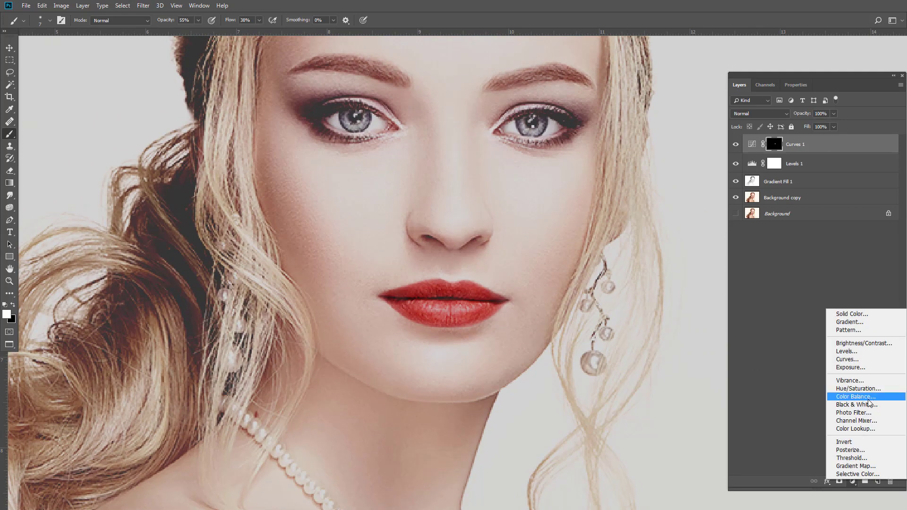
click(850, 360)
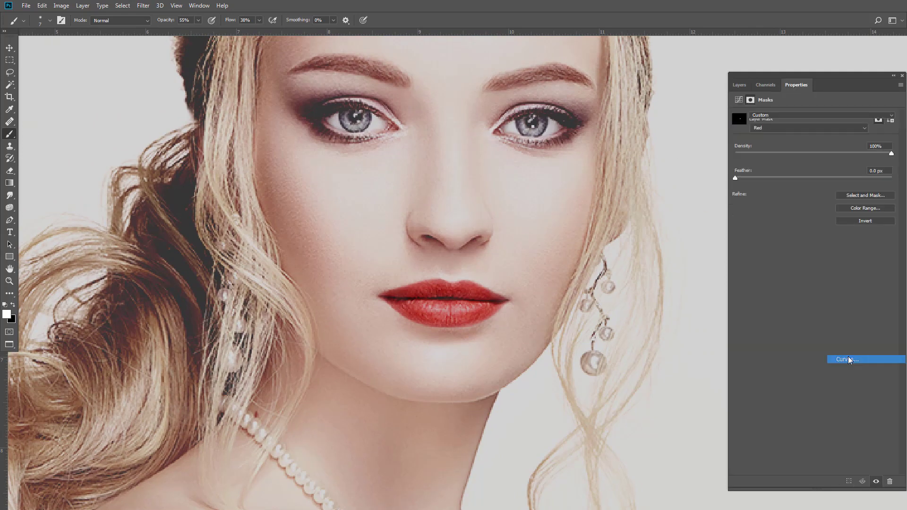
mouse_move(815, 204)
mouse_down()
mouse_move(827, 225)
mouse_move(804, 198)
mouse_up()
click(779, 128)
click(755, 158)
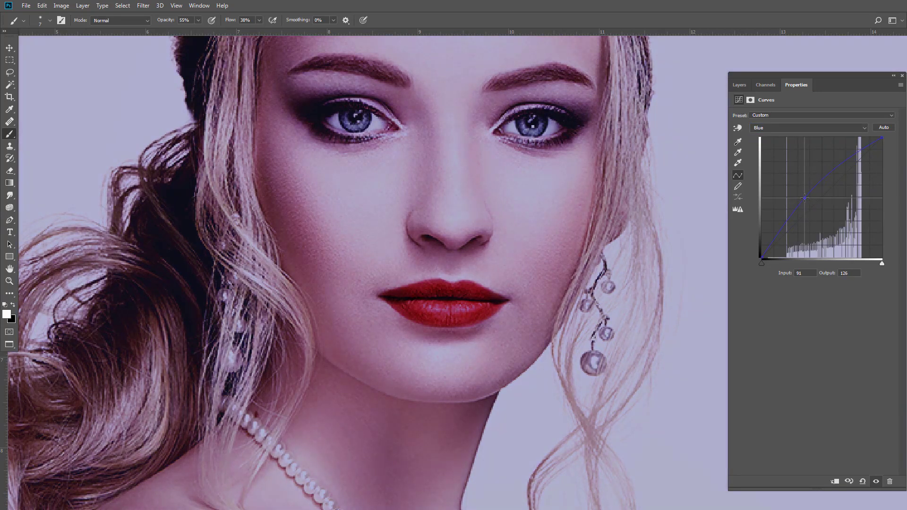
click(739, 85)
key(ctrl+i)
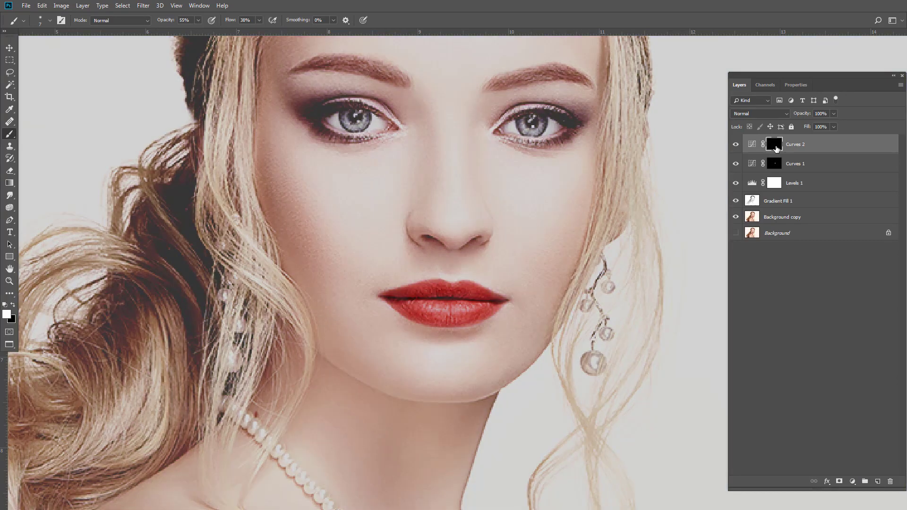
Step: Paint both irises white on the Curves 2 mask with a brush of about 25 px at 55% opacity
scroll(358, 126, up, 3)
key(bracketright)
key(bracketright)
key(bracketright)
key(bracketright)
key(bracketright)
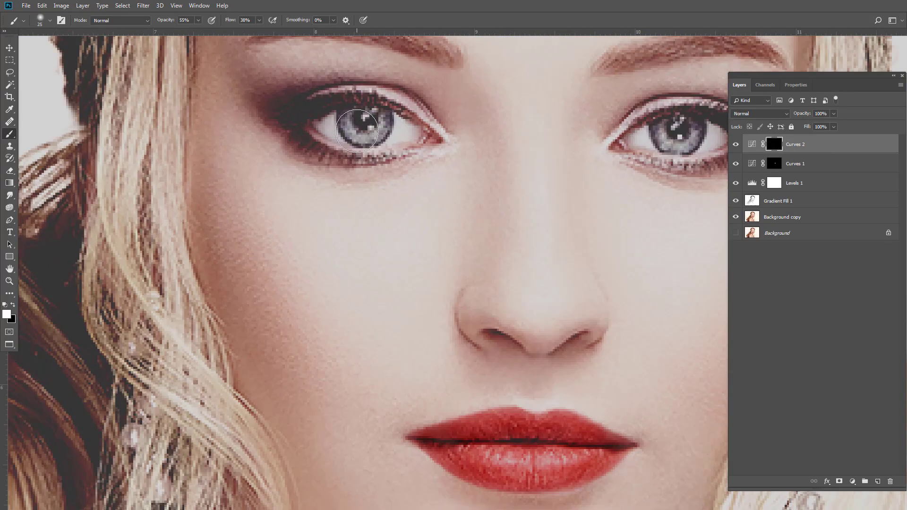
mouse_move(358, 127)
mouse_down()
mouse_move(367, 122)
mouse_move(260, 152)
mouse_up()
drag(555, 158, 569, 156)
key(ctrl+0)
scroll(534, 191, up, 8)
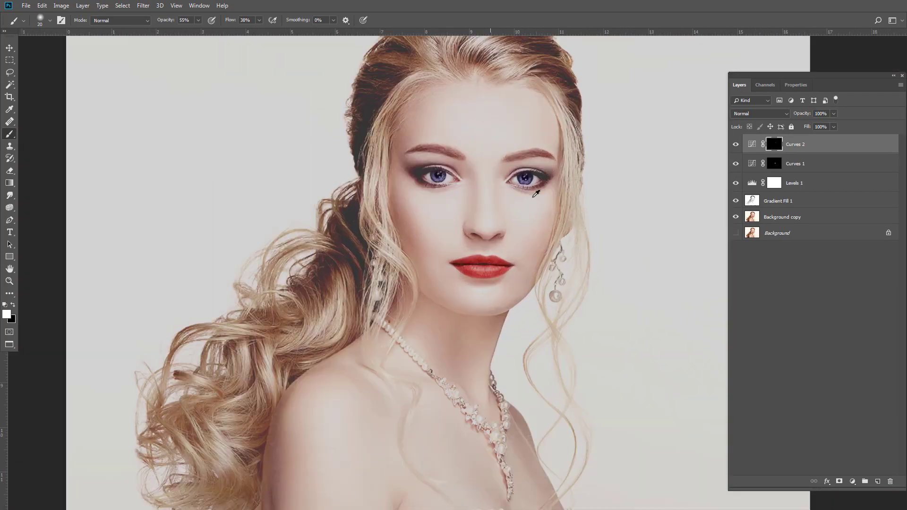
Step: Paint the eye shadow areas around both eyes white on the Curves 2 mask with a 20 px brush
scroll(496, 158, up, 1)
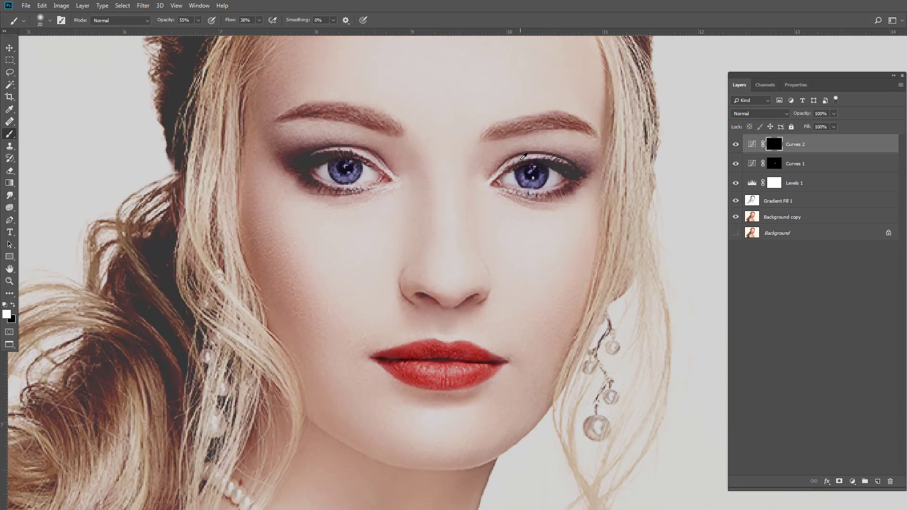
drag(515, 153, 583, 163)
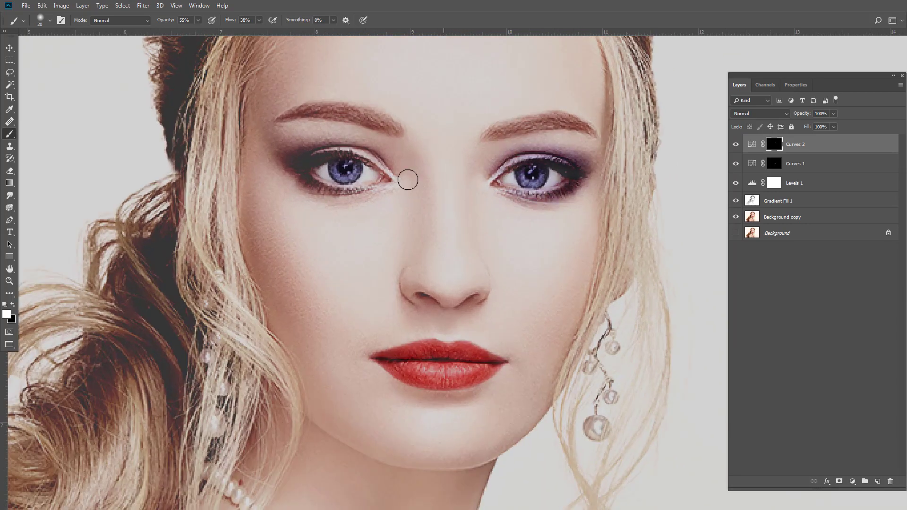
mouse_move(291, 179)
mouse_down()
mouse_move(359, 146)
mouse_move(382, 165)
mouse_move(293, 188)
mouse_up()
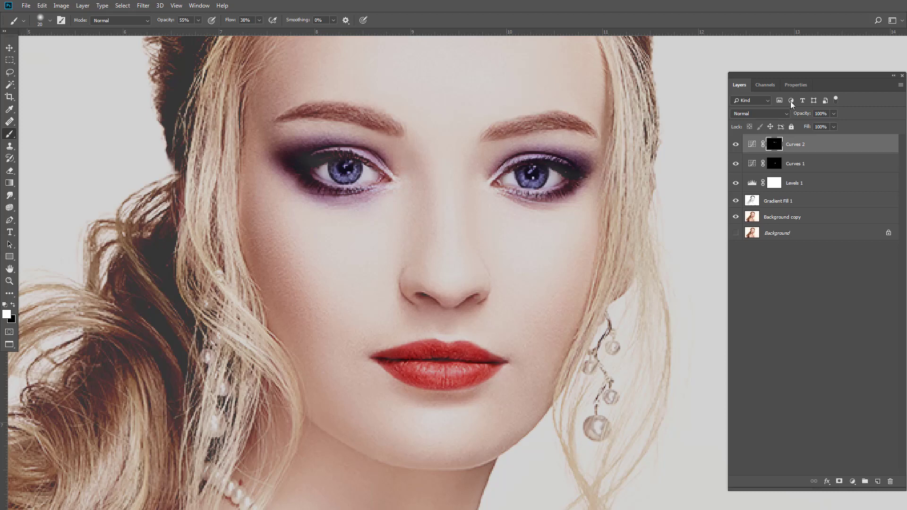
Step: Feather the Curves 2 mask by 1.2 px and lower its density slightly
click(795, 85)
drag(742, 178, 745, 178)
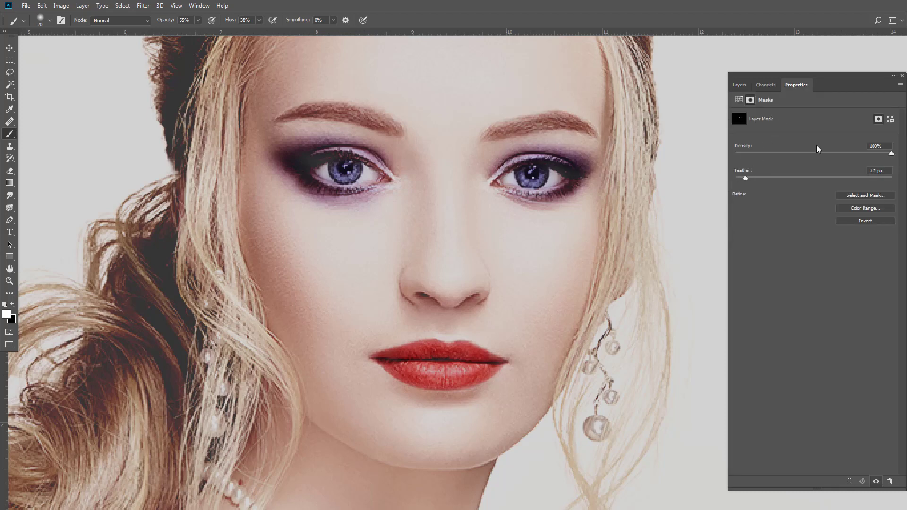
click(883, 153)
Step: Set the Curves 2 layer's opacity to 68% and compare the image with the layer hidden and shown
click(739, 85)
click(835, 114)
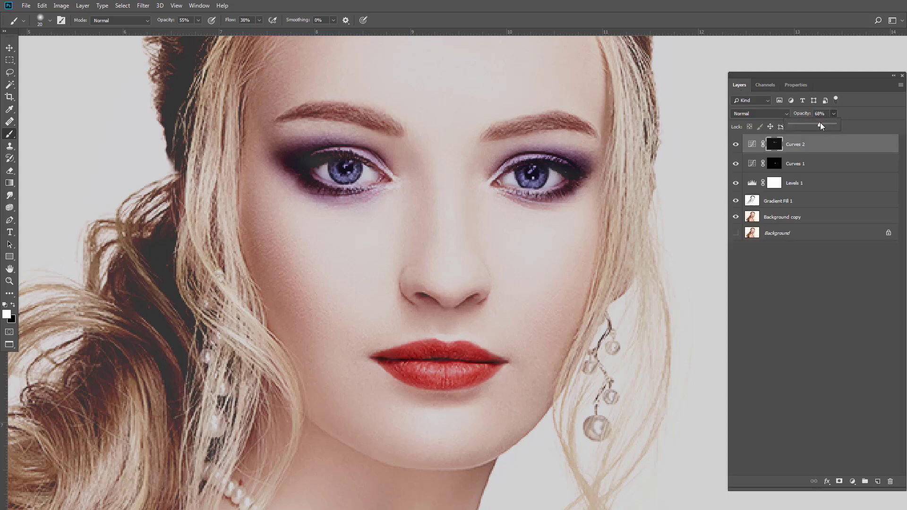
scroll(461, 260, down, 3)
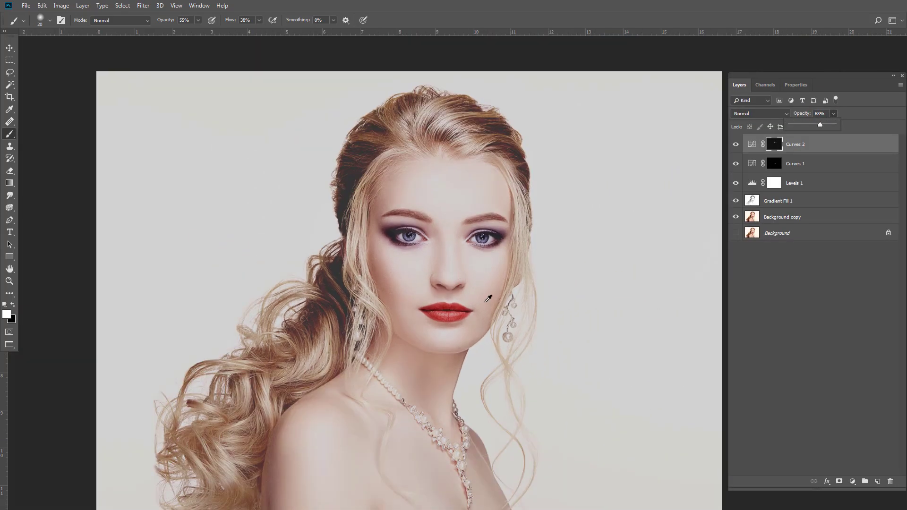
click(735, 145)
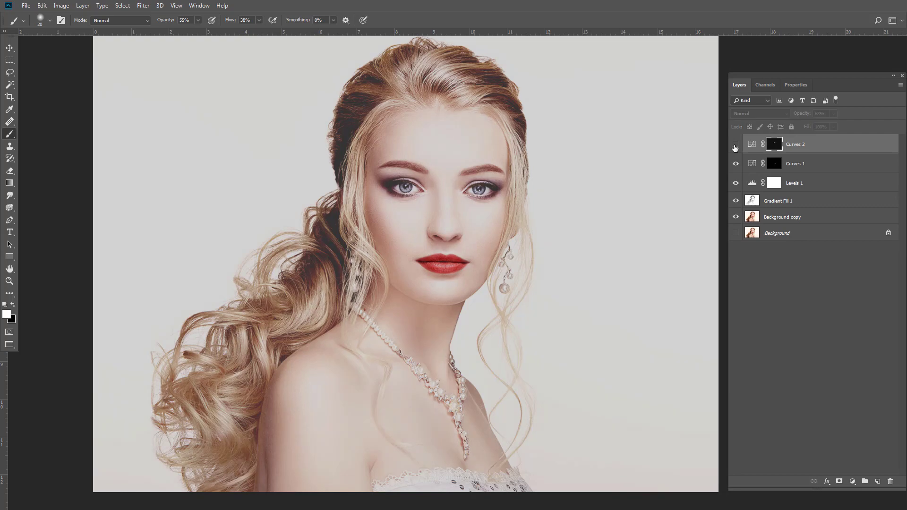
click(735, 145)
click(735, 145)
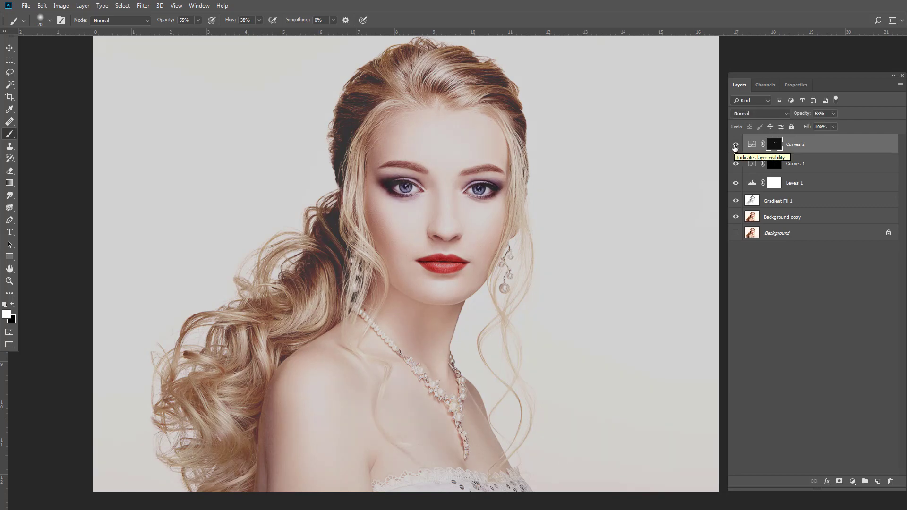
drag(520, 272, 509, 250)
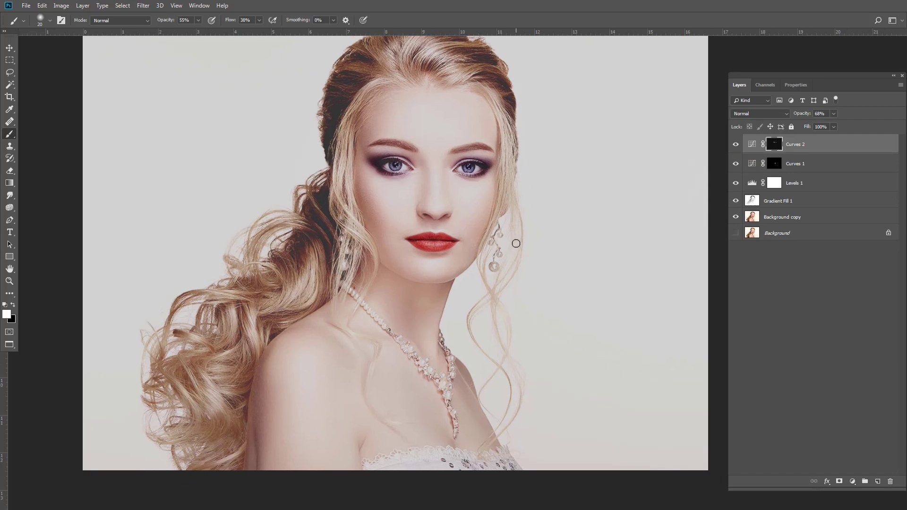
alt+scroll(541, 215, down, 1)
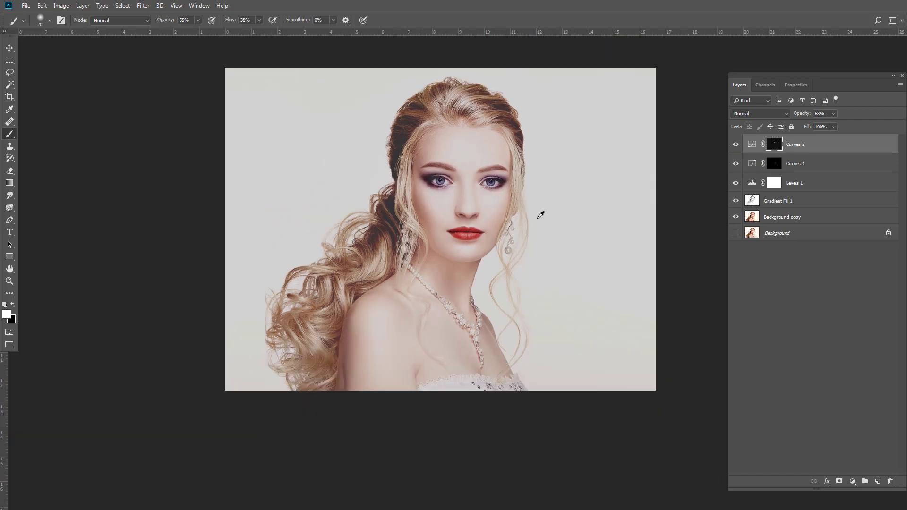
alt+scroll(541, 215, up, 1)
Step: Copy the abstract acrylic paint image into the portrait document as a new top layer, and return to the full-screen view
key(f)
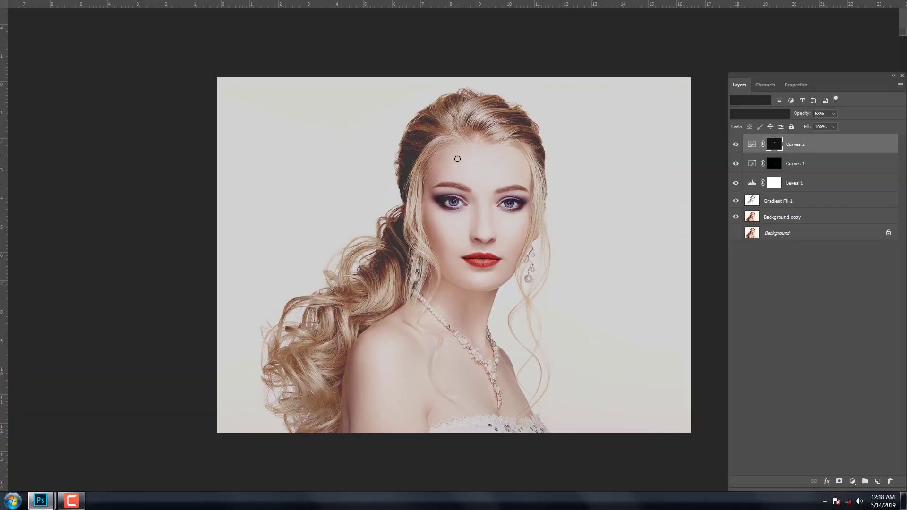
click(130, 75)
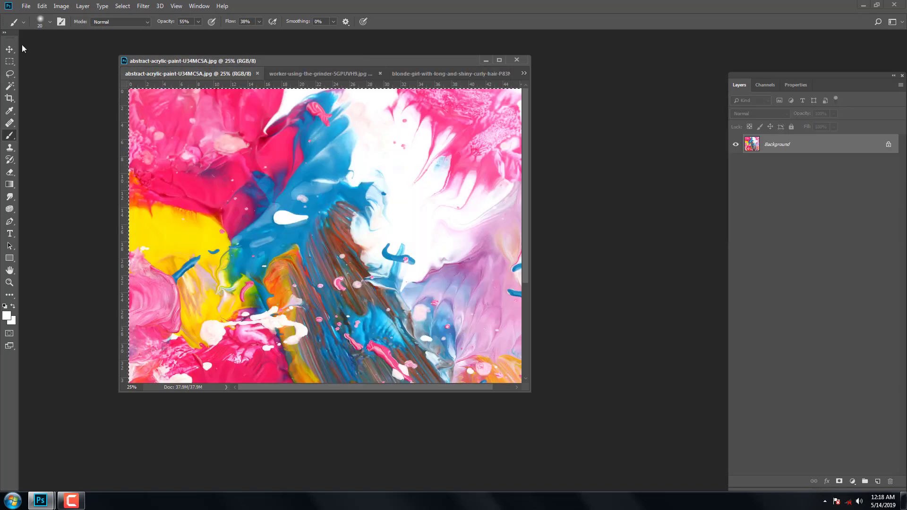
click(10, 49)
mouse_move(274, 205)
mouse_down()
mouse_move(439, 75)
mouse_move(441, 96)
mouse_move(379, 224)
mouse_up()
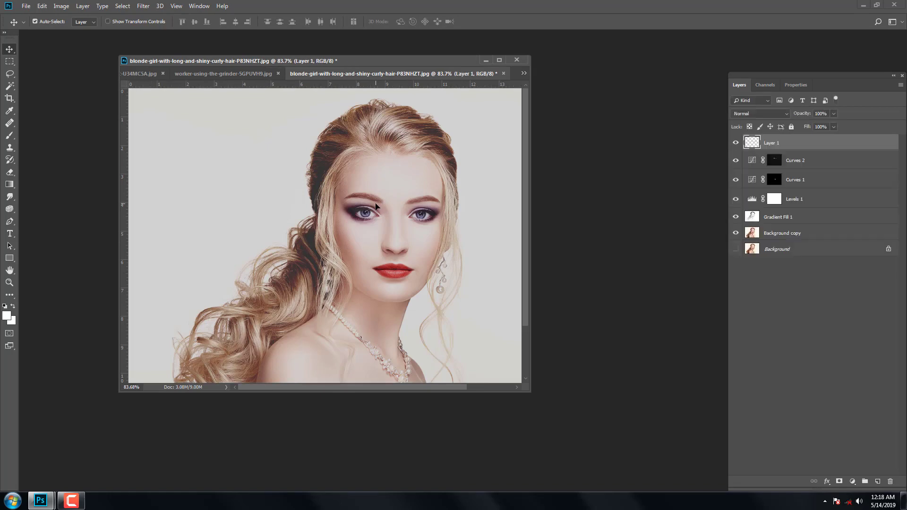
scroll(378, 227, down, 6)
key(f)
Step: Scale the paint layer to about 35% and position it to cover the whole portrait canvas
scroll(463, 286, up, 1)
key(ctrl+t)
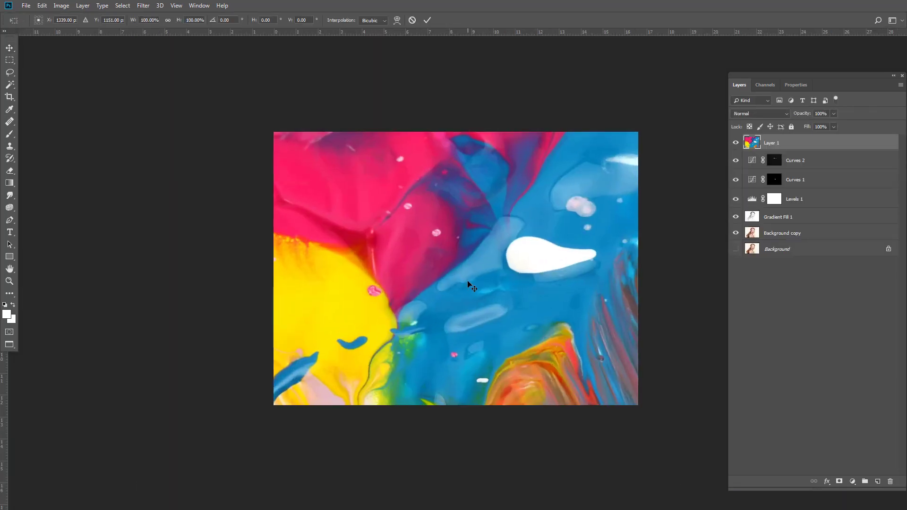
scroll(468, 282, down, 4)
drag(359, 164, 454, 262)
scroll(510, 321, up, 2)
scroll(511, 319, up, 1)
drag(511, 283, 353, 180)
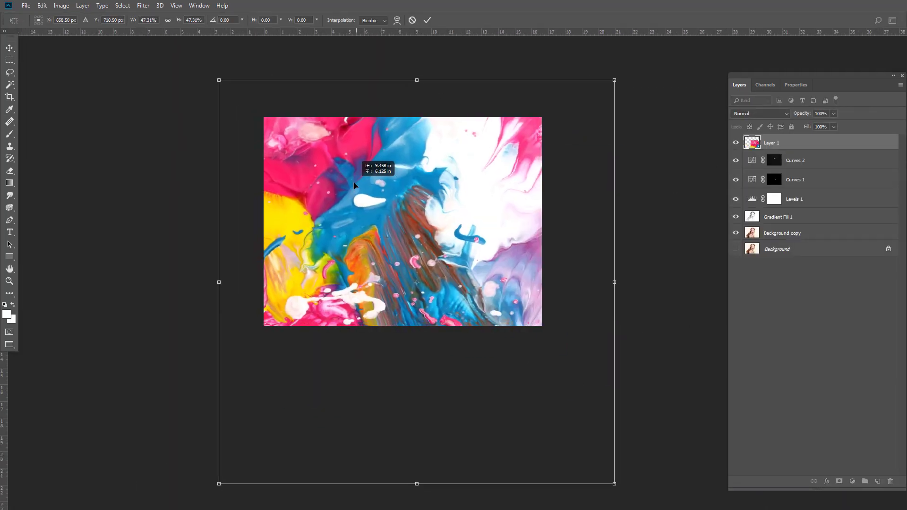
drag(613, 79, 569, 126)
drag(479, 226, 472, 190)
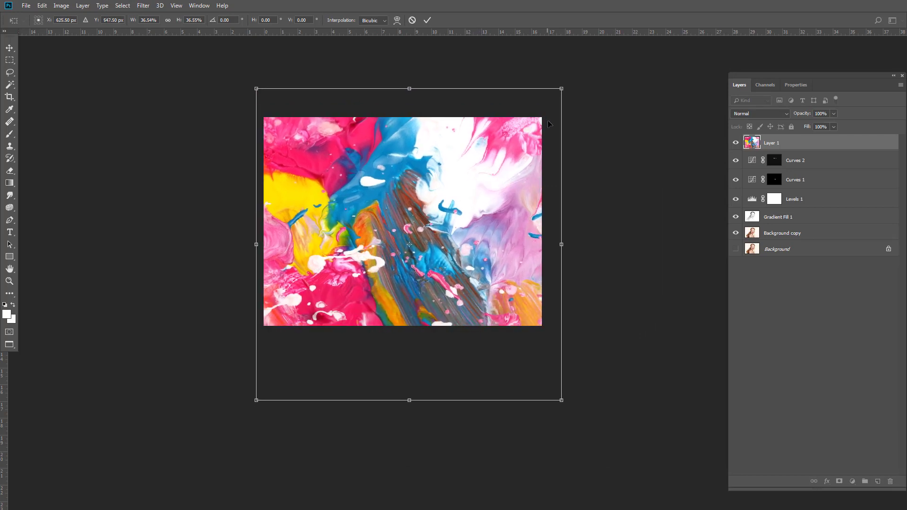
drag(563, 89, 558, 96)
drag(510, 182, 499, 170)
key(Return)
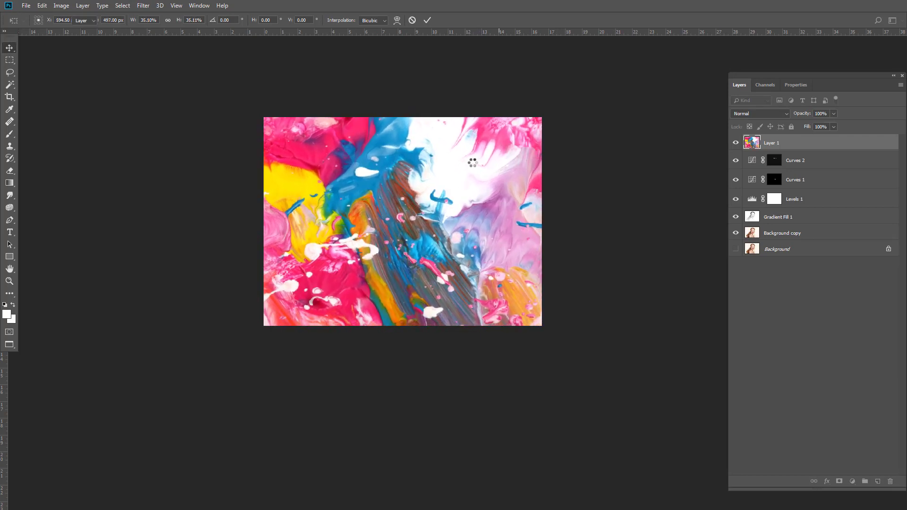
Step: Set the blend mode of the paint layer to Screen so the portrait shows through
click(759, 113)
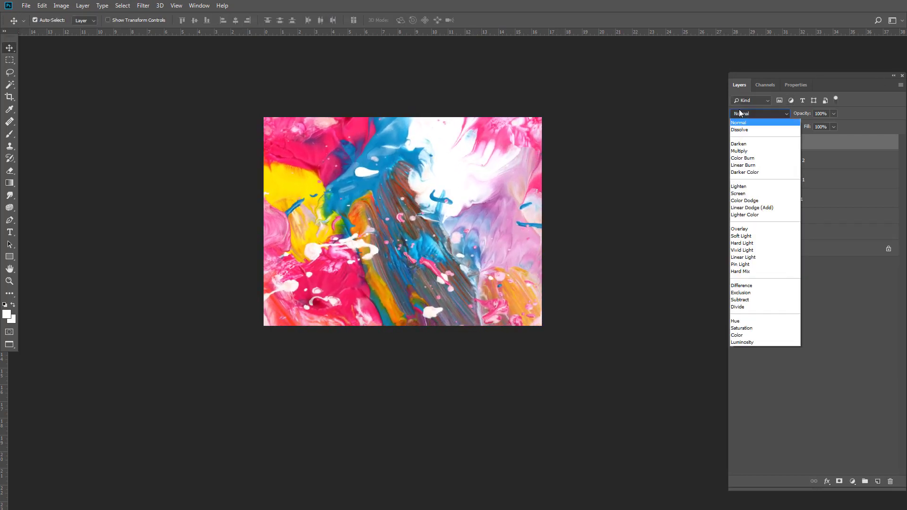
click(739, 193)
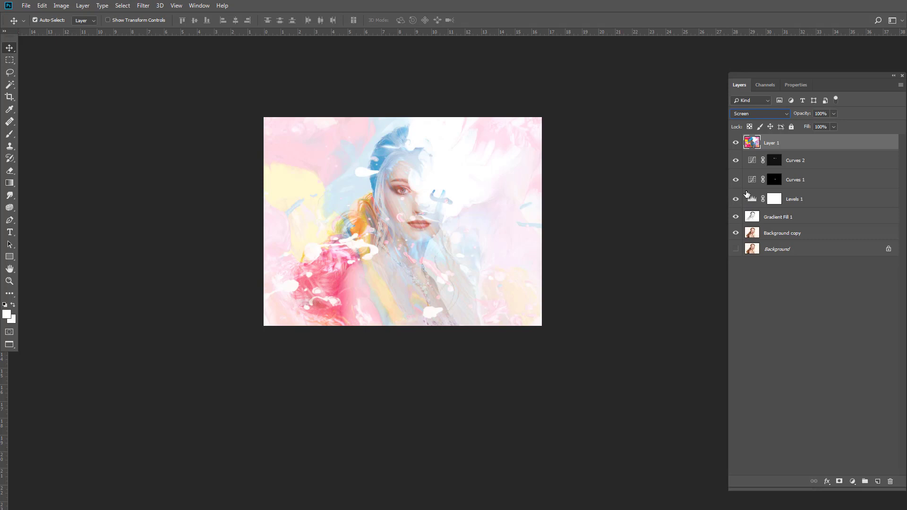
scroll(460, 226, up, 3)
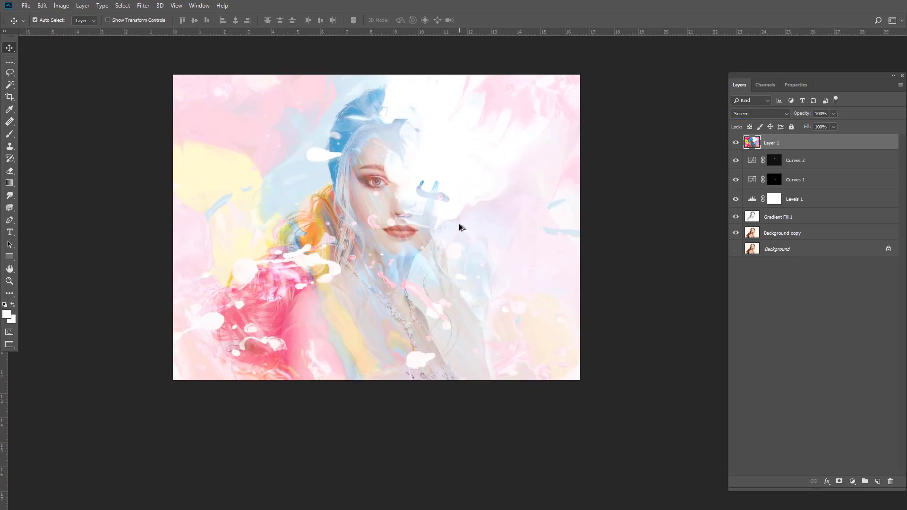
scroll(459, 228, up, 2)
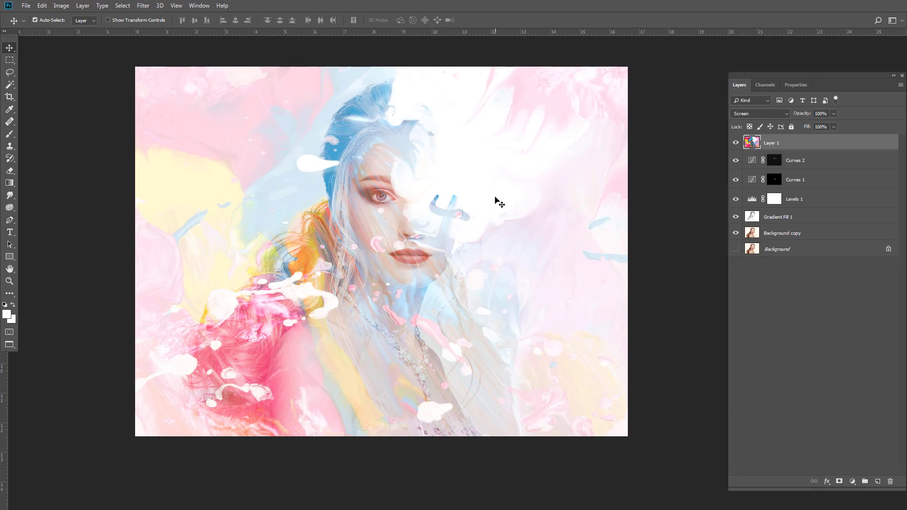
Step: Apply a Gaussian Blur with a 6.6-pixel radius to the paint layer
click(143, 5)
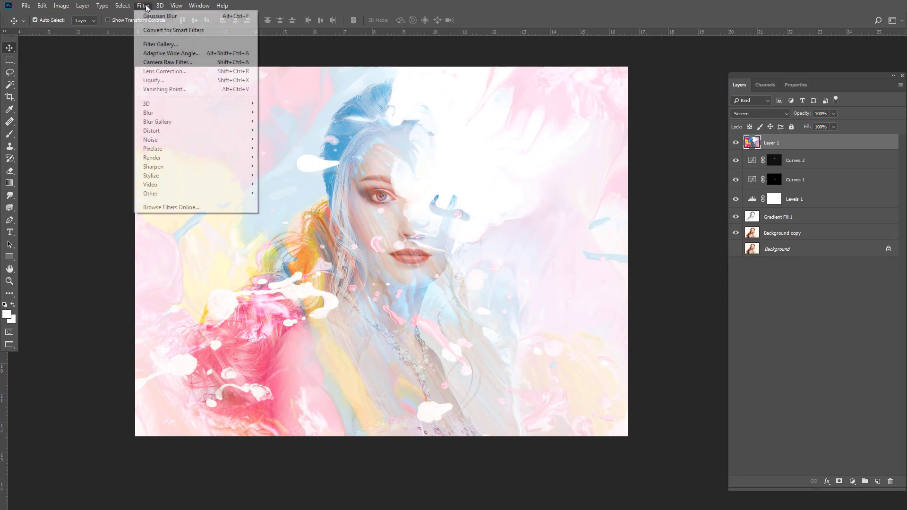
mouse_move(156, 113)
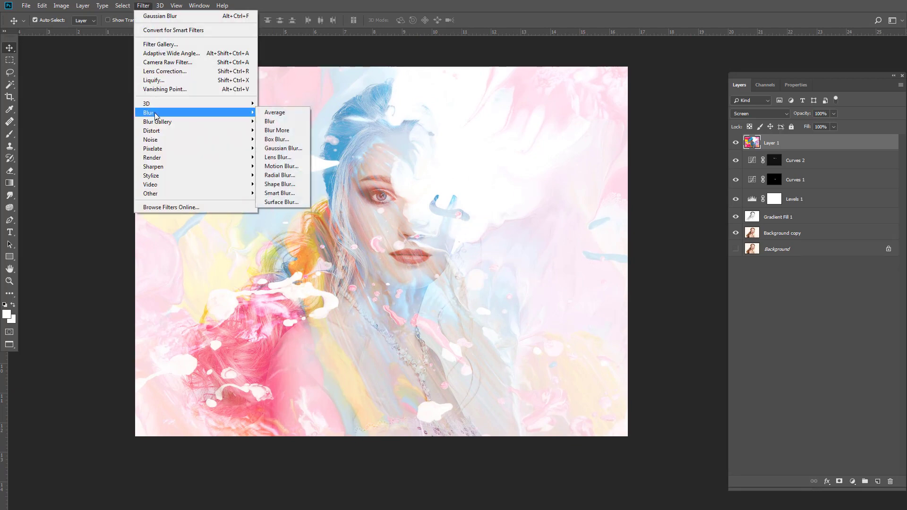
click(283, 148)
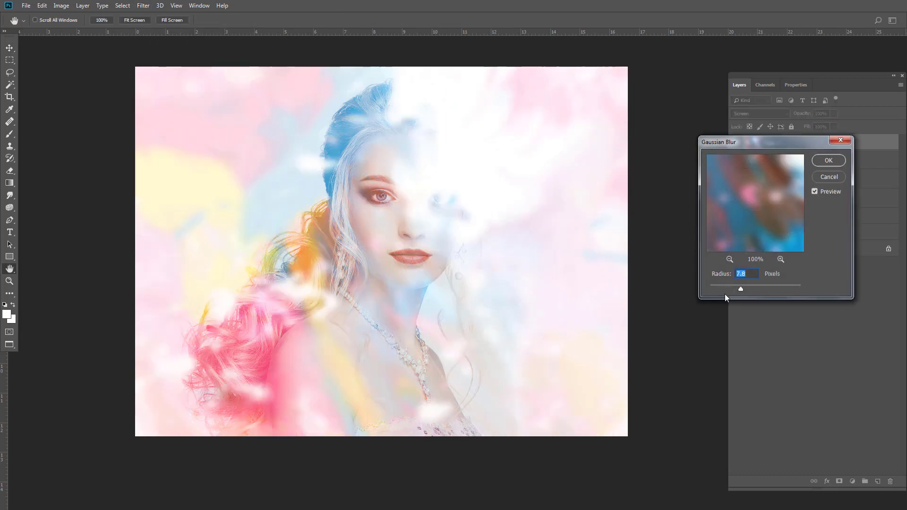
drag(722, 286, 727, 286)
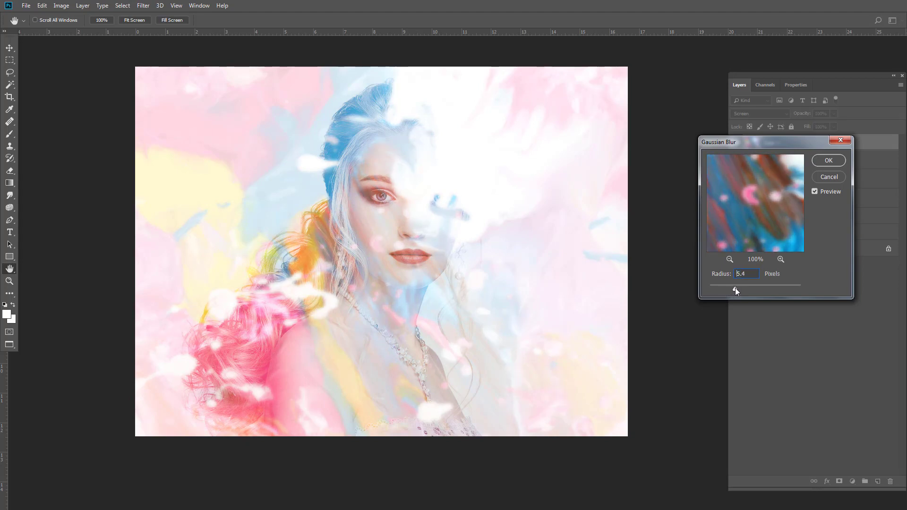
drag(735, 288, 738, 287)
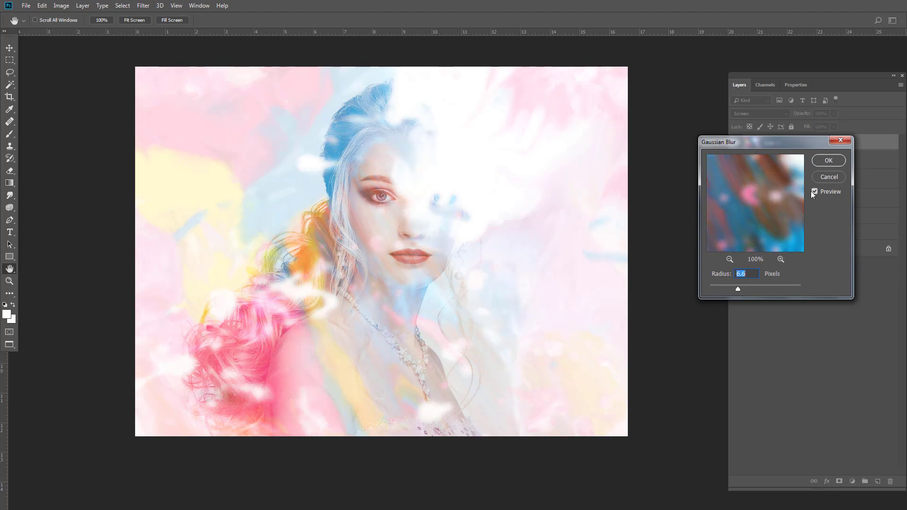
click(820, 163)
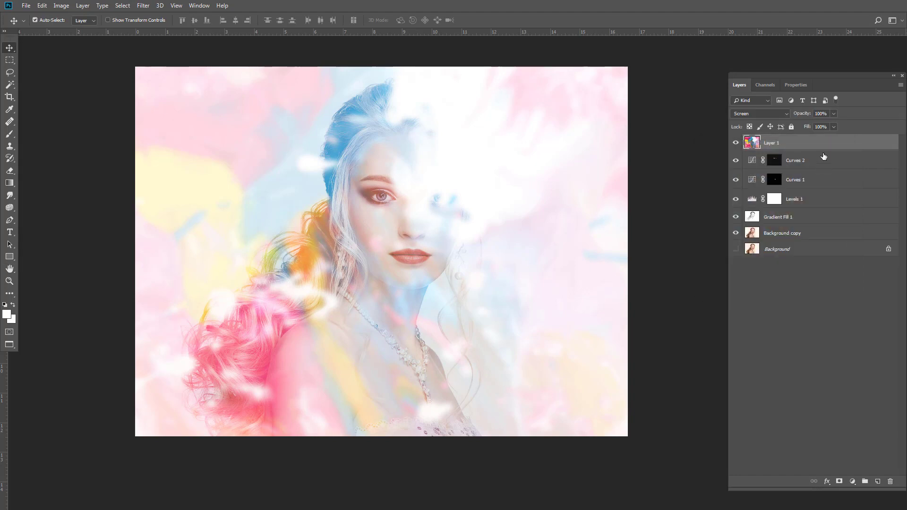
Step: Duplicate Layer 1 under the name Layer 1 copy and set the copy's blend mode to Soft Light
right_click(772, 145)
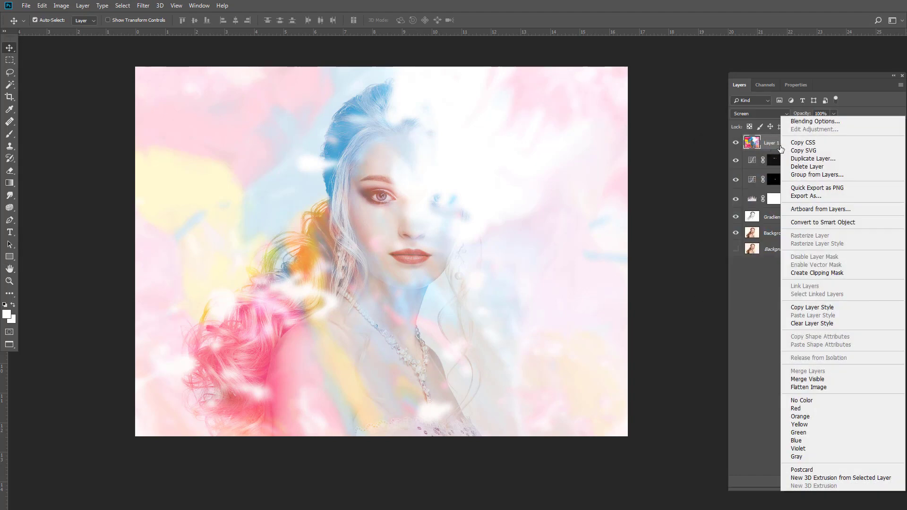
click(795, 159)
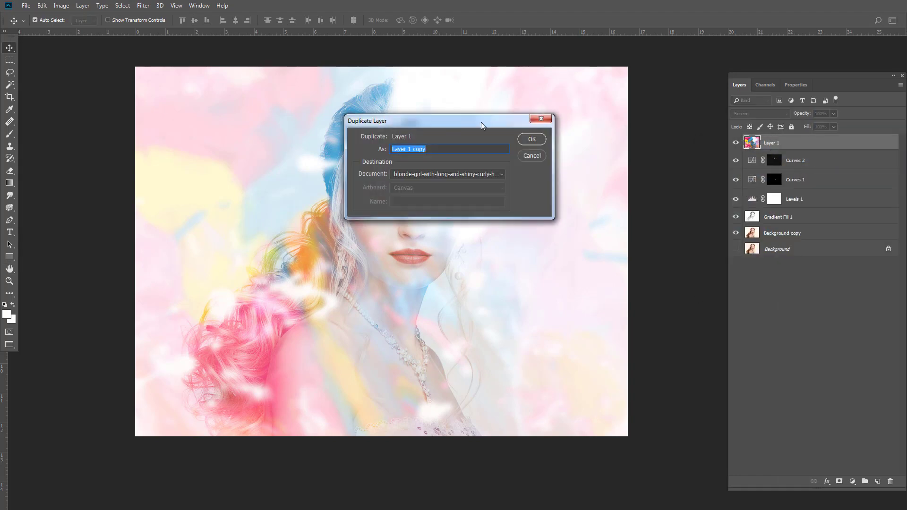
click(531, 140)
click(759, 113)
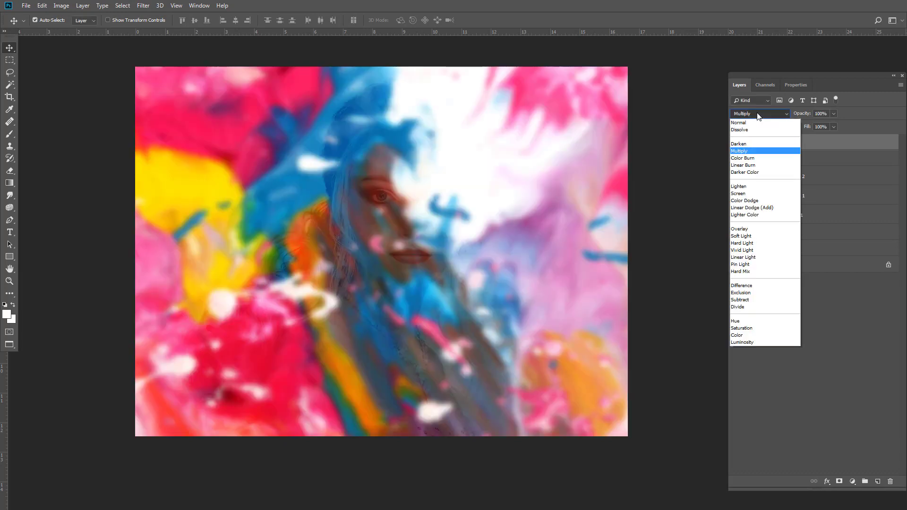
click(748, 240)
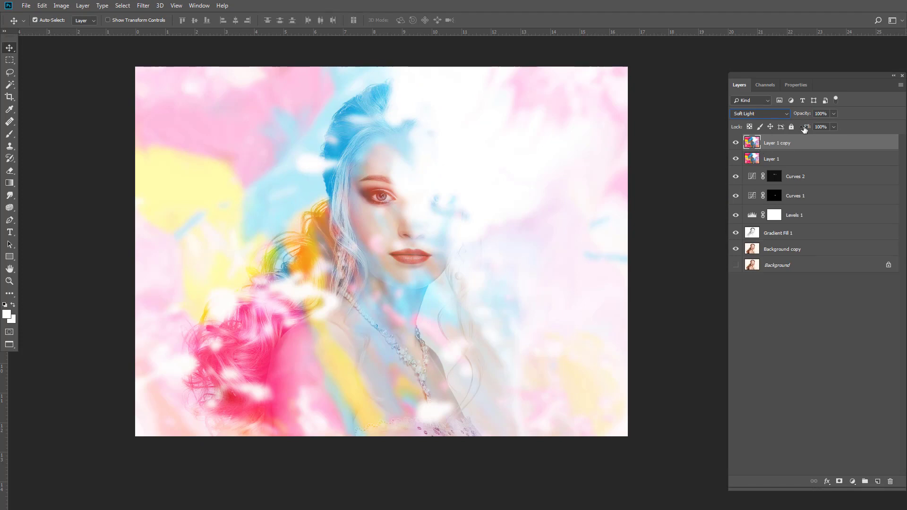
Step: Lower the opacity of Layer 1 to 77%, then reselect Layer 1 copy
click(765, 158)
click(833, 114)
drag(822, 124, 825, 125)
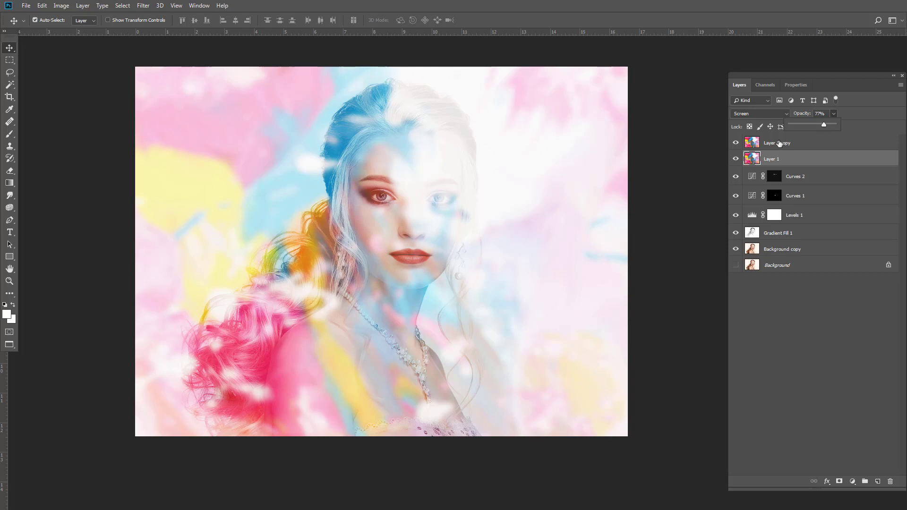
click(798, 141)
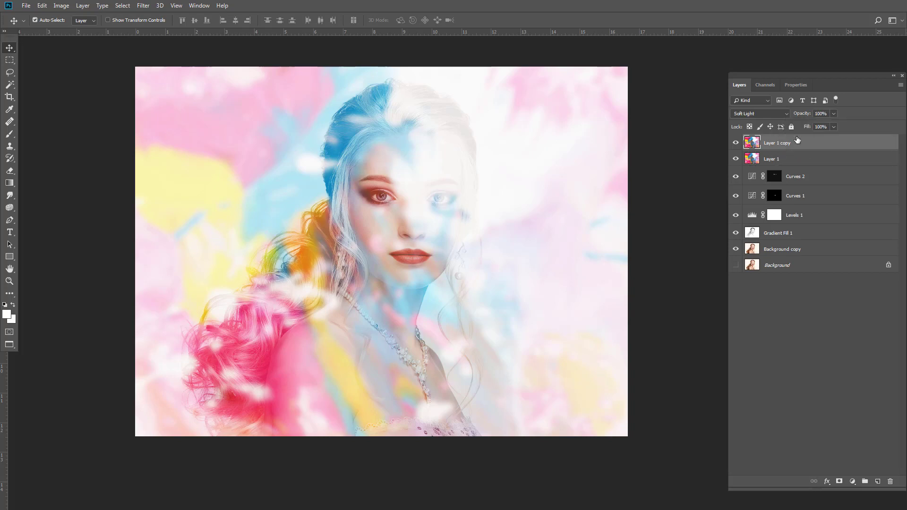
Step: With Layer 1 copy hidden, add a mask to Layer 1 and paint black over the face with a 200 px brush
click(734, 144)
click(773, 160)
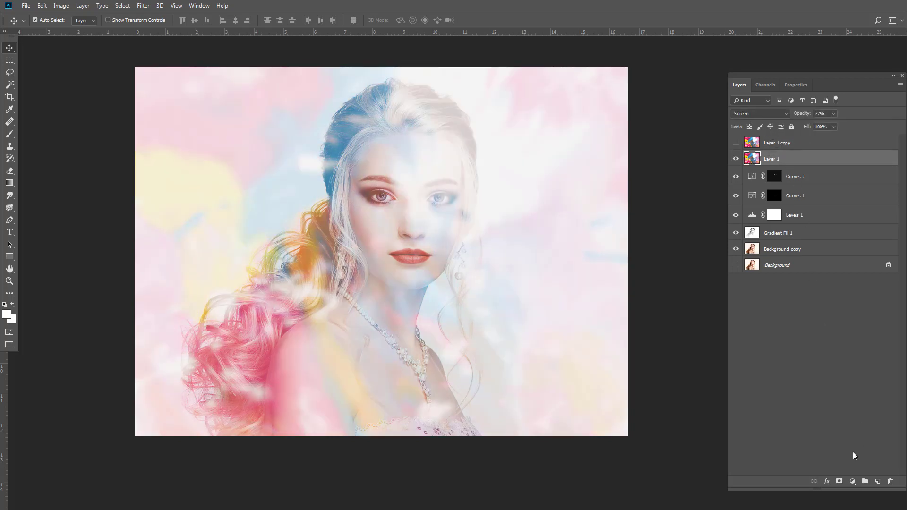
click(840, 482)
click(11, 135)
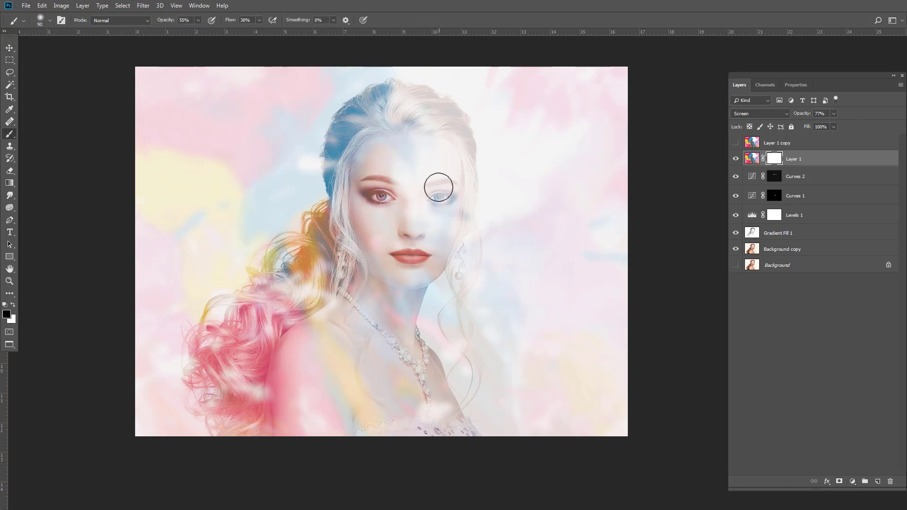
key(bracketright)
key(bracketright)
key(bracketright)
key(bracketright)
key(bracketright)
mouse_move(438, 187)
mouse_down()
mouse_move(411, 193)
mouse_move(415, 211)
mouse_move(388, 319)
mouse_move(440, 175)
mouse_move(380, 217)
mouse_move(362, 205)
mouse_move(387, 284)
mouse_move(376, 163)
mouse_move(363, 148)
mouse_move(385, 221)
mouse_move(389, 287)
mouse_move(425, 214)
mouse_move(436, 143)
mouse_move(348, 201)
mouse_move(379, 287)
mouse_up()
Step: Show Layer 1 copy again at 70% opacity and mask its paint colours off the face, neck and chest with the black brush
click(735, 142)
click(803, 143)
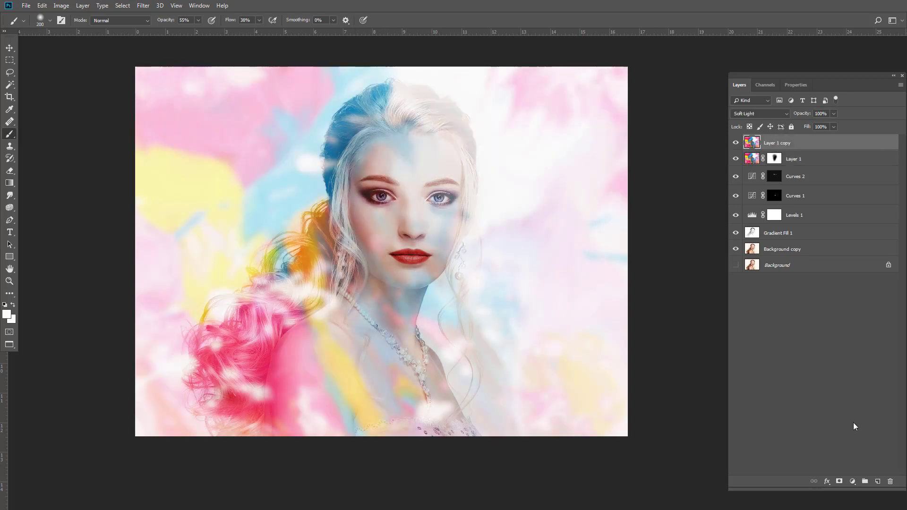
click(840, 480)
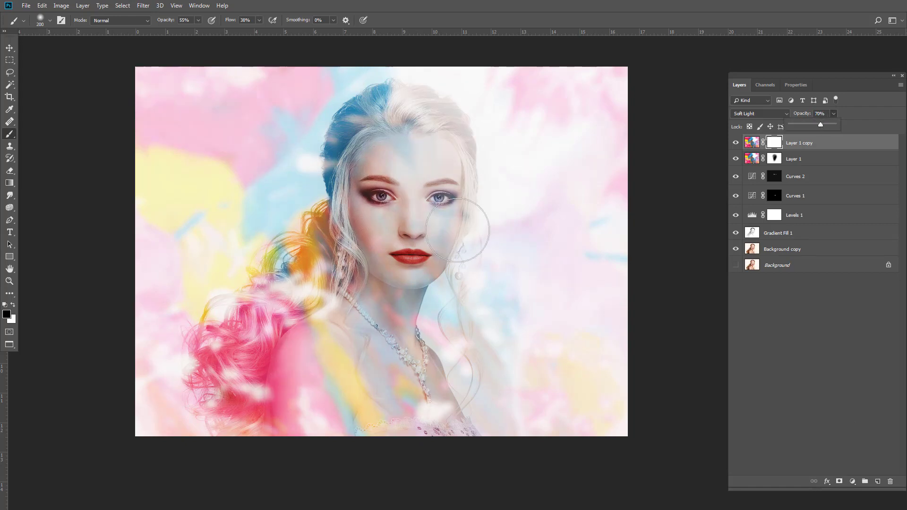
mouse_move(469, 284)
mouse_down()
mouse_move(385, 263)
mouse_move(420, 175)
mouse_move(401, 146)
mouse_move(440, 151)
mouse_move(394, 199)
mouse_move(381, 377)
mouse_move(403, 348)
mouse_move(433, 152)
mouse_move(370, 356)
mouse_move(326, 377)
mouse_up()
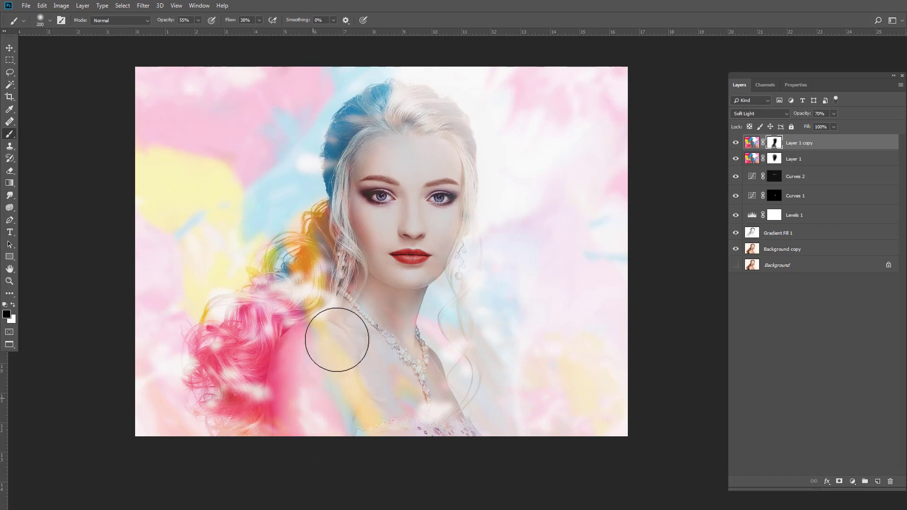
Step: Extend the black painting on the Layer 1 mask over the neck, necklace and chest
scroll(359, 350, down, 3)
scroll(381, 370, up, 5)
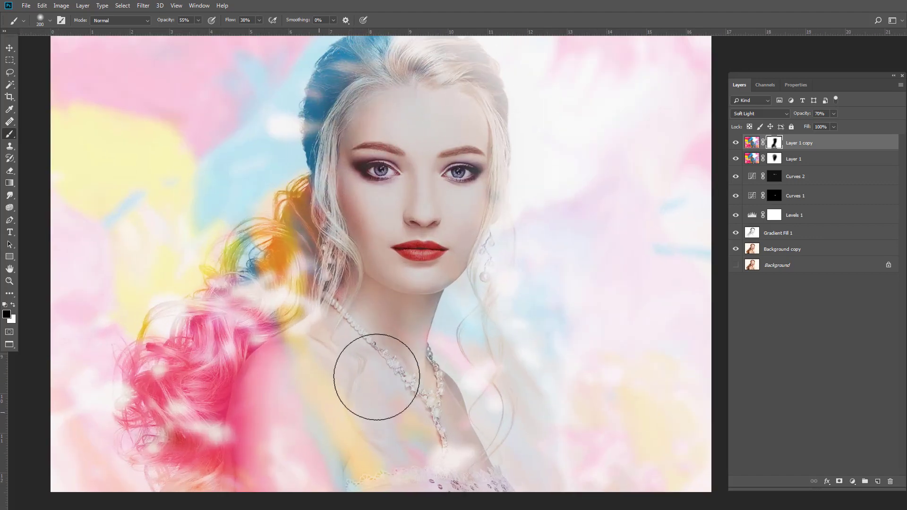
click(773, 159)
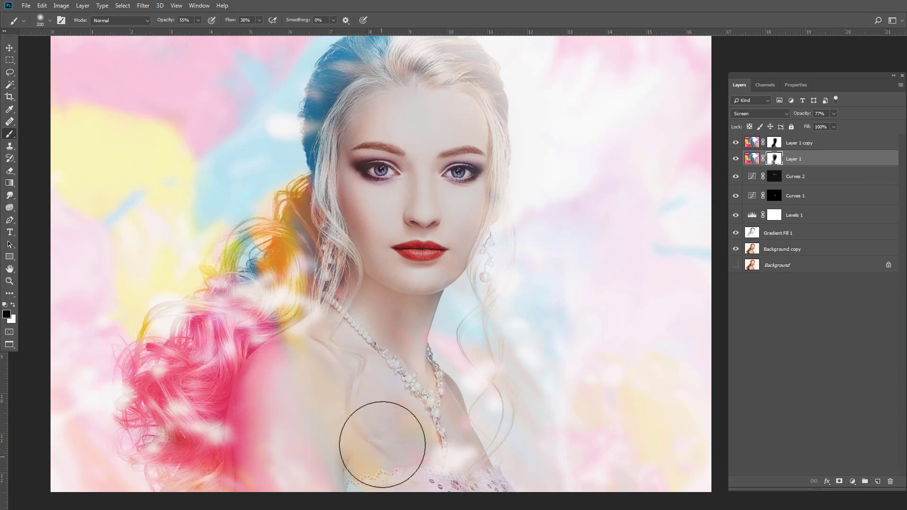
scroll(389, 105, down, 2)
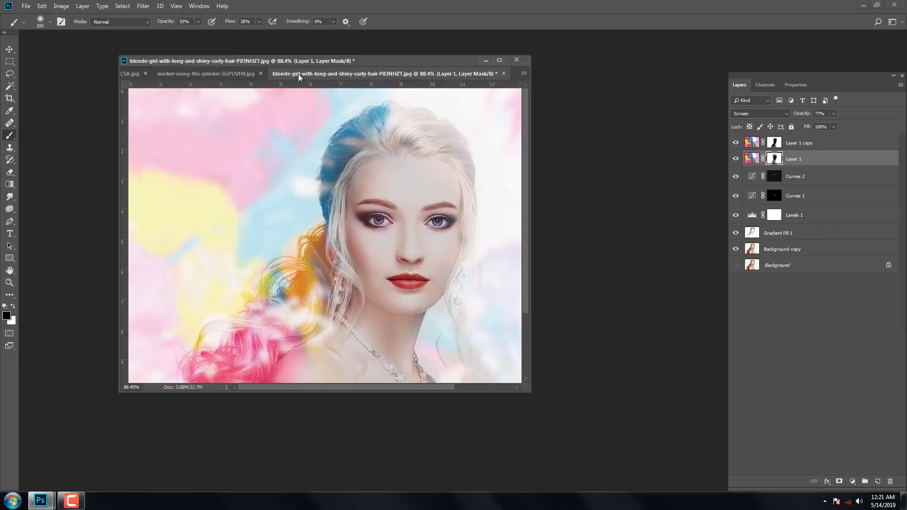
Step: Float the portrait document in its own window and bring up the worker-using-the-grinder image
drag(298, 76, 370, 138)
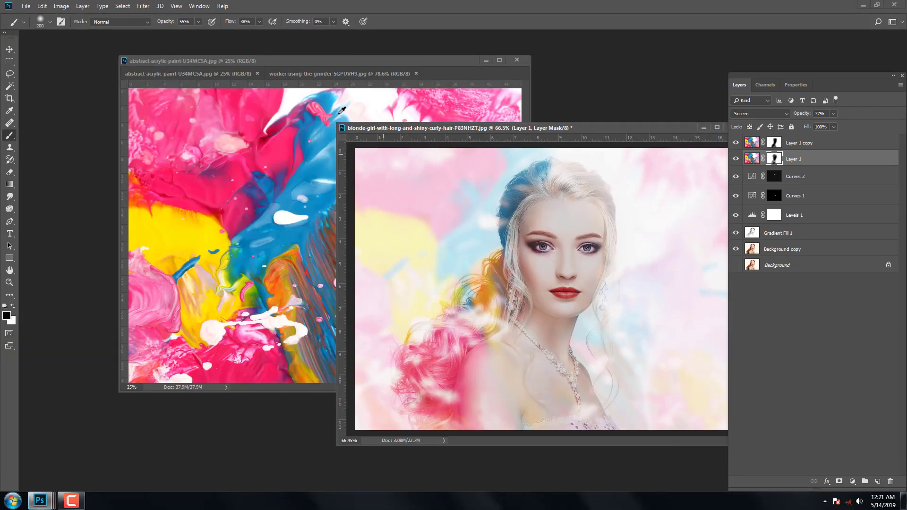
click(242, 75)
click(346, 73)
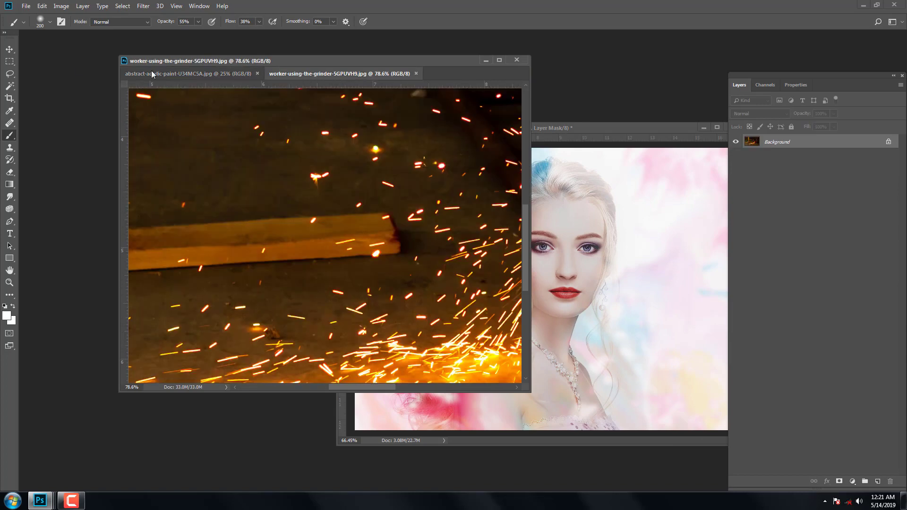
Step: Copy the grinder sparks image into the portrait document as a new layer and return to the full-screen view
click(9, 49)
drag(416, 219, 583, 299)
drag(614, 129, 458, 124)
scroll(457, 216, down, 5)
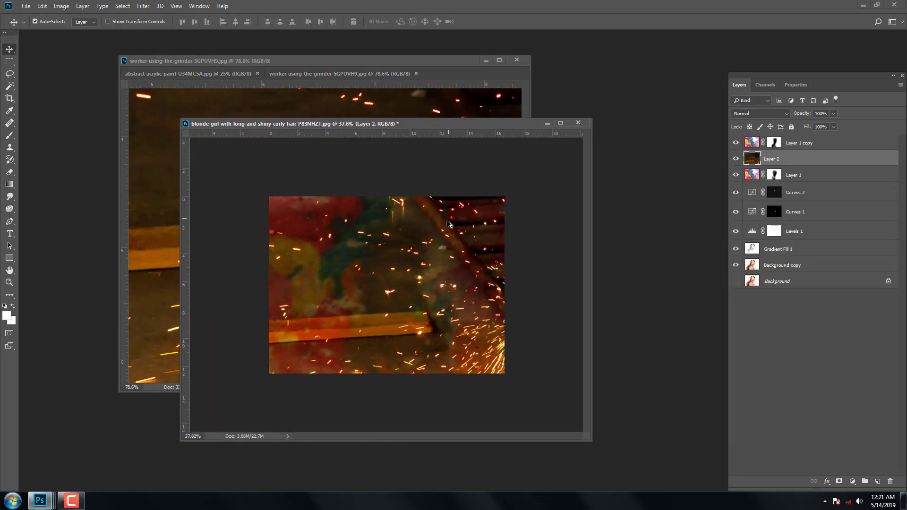
key(f)
Step: Move the sparks layer to the top of the layer stack and reposition it so the grinder sparks cover the canvas
scroll(496, 278, up, 8)
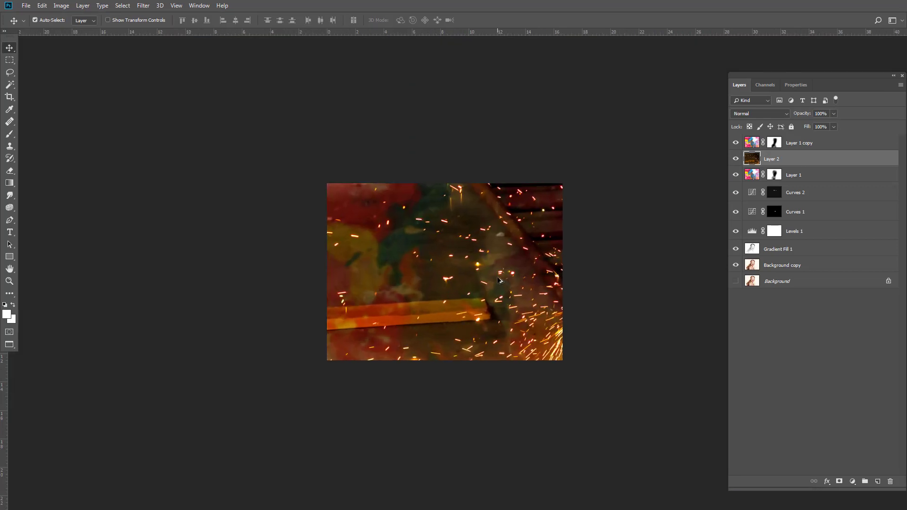
drag(532, 299, 573, 234)
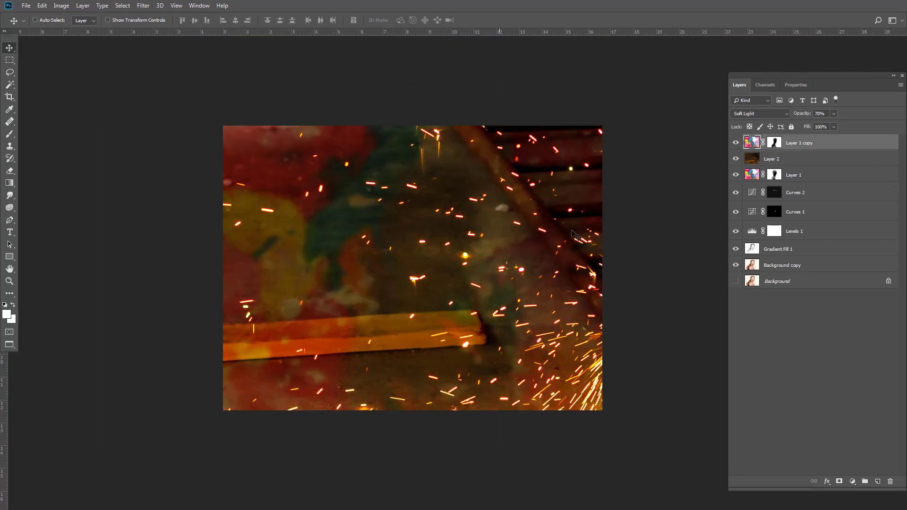
drag(762, 161, 763, 140)
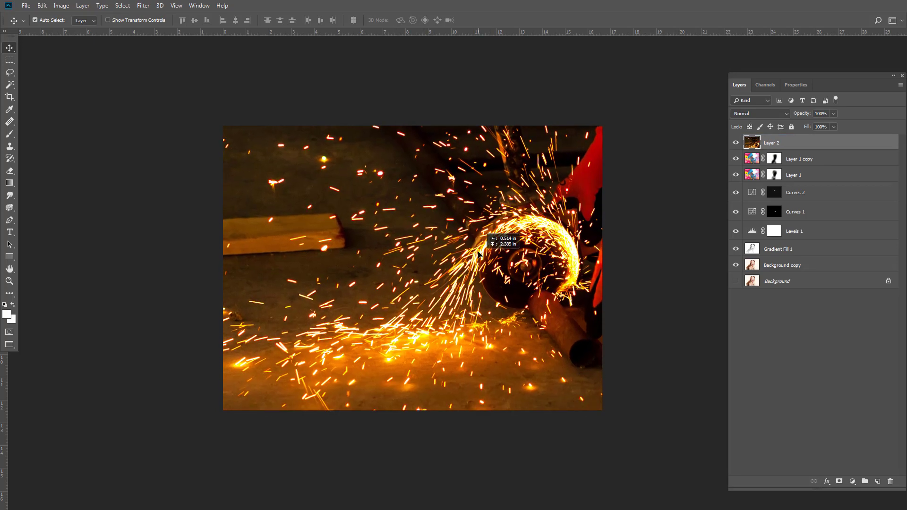
Step: Set the sparks layer's blend mode to Screen and shift it so the sparks spread across the hair and chest
click(758, 114)
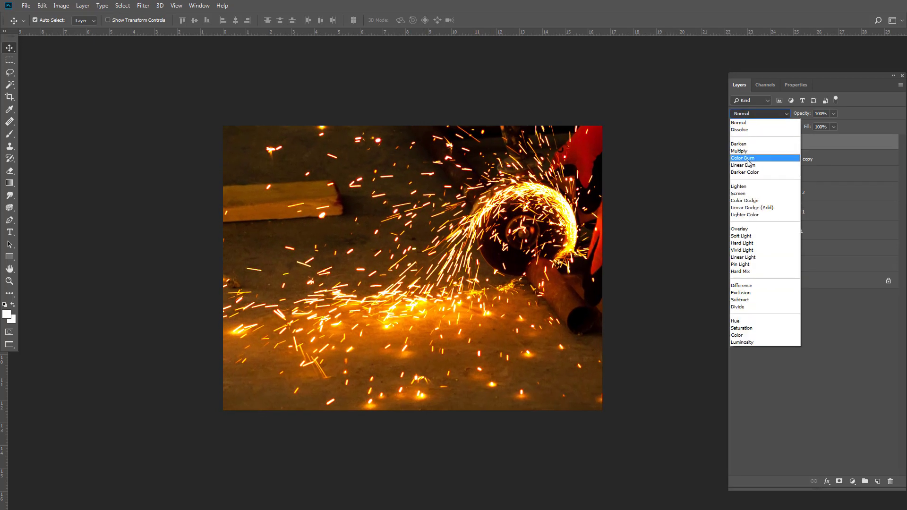
click(751, 187)
drag(555, 247, 572, 273)
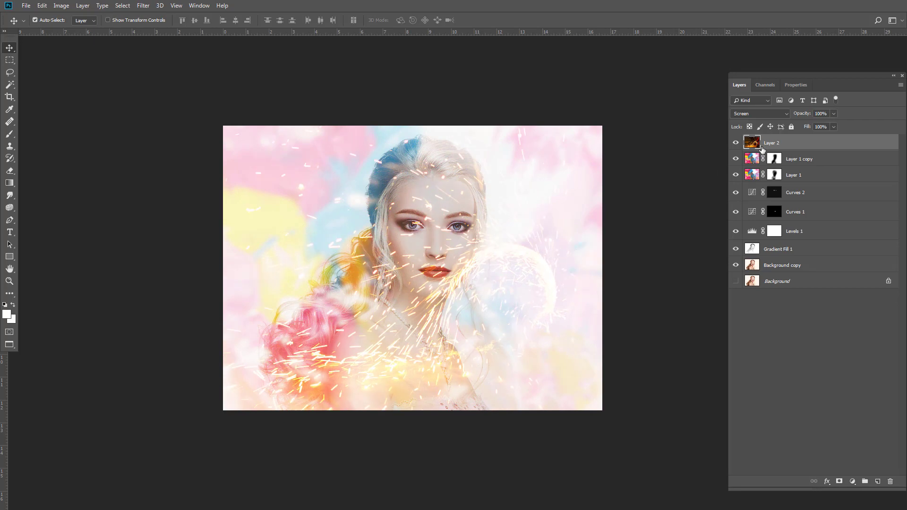
Step: Duplicate the sparks layer within the same document under the name Layer 2 copy
right_click(785, 144)
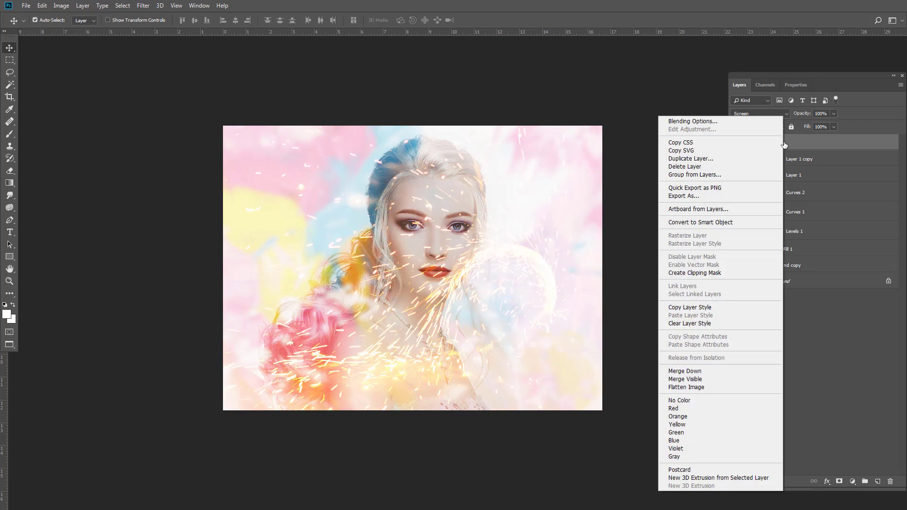
click(692, 159)
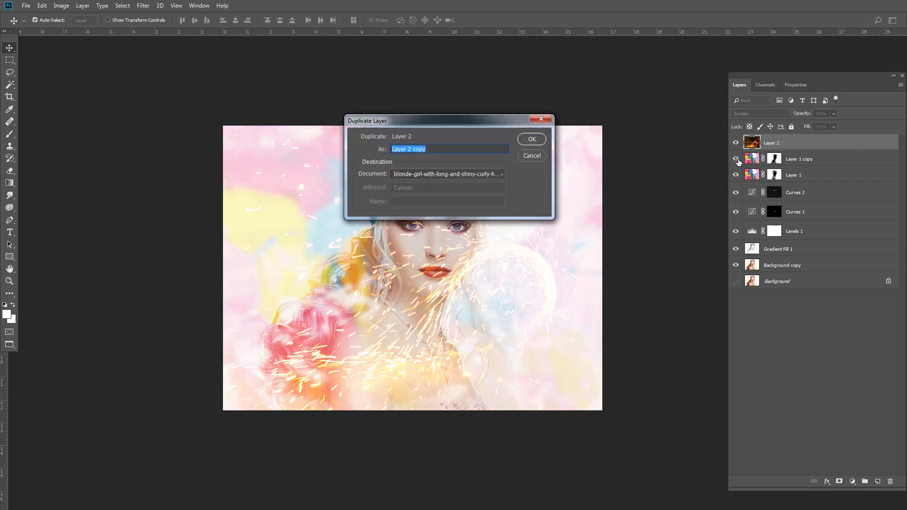
click(544, 142)
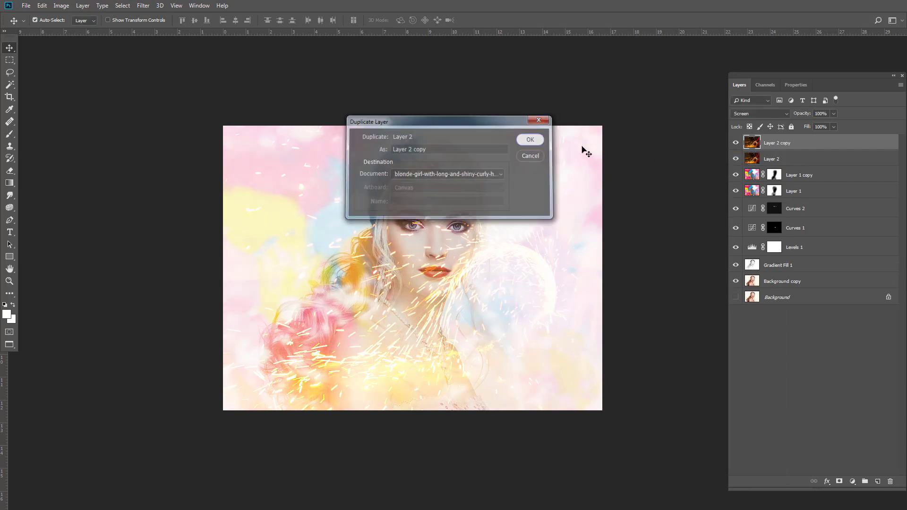
Step: Hide Layer 2 copy and soften the sparks on Layer 2 with a Gaussian Blur of 2.2 pixels radius
click(734, 143)
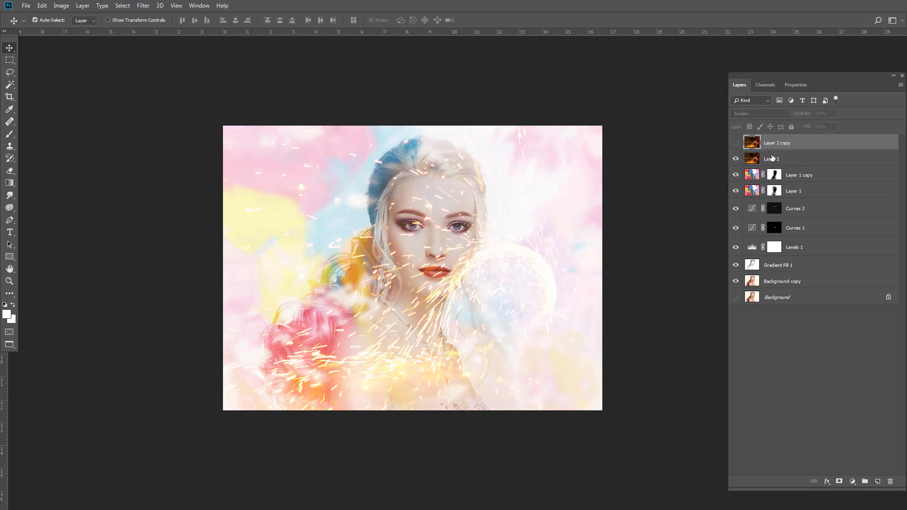
click(772, 160)
click(148, 7)
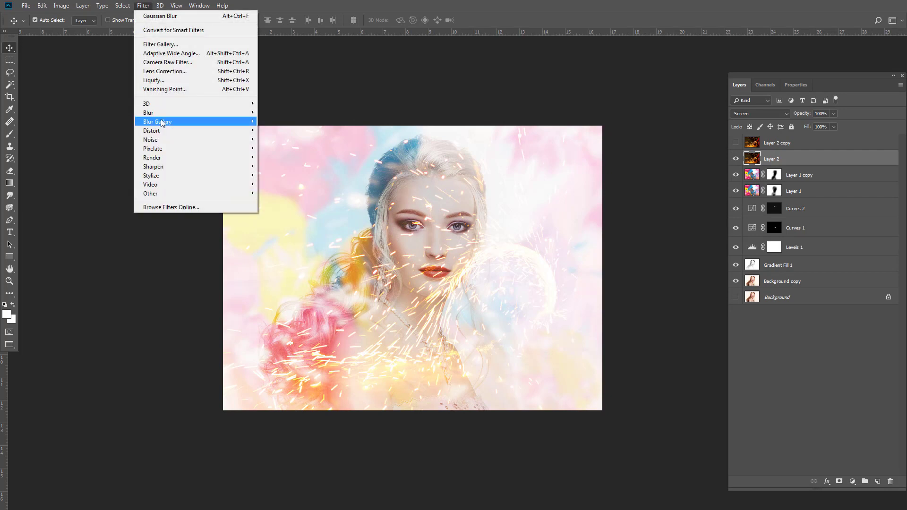
mouse_move(163, 119)
click(289, 149)
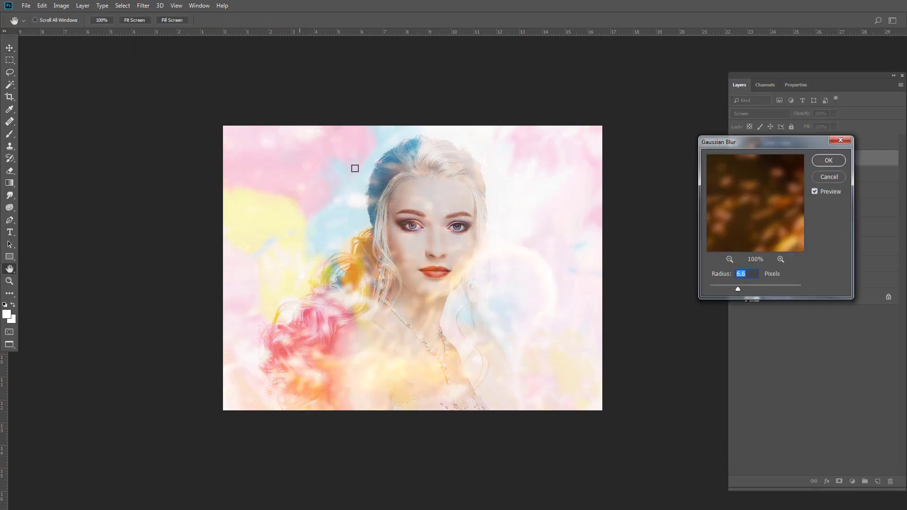
drag(719, 285, 720, 287)
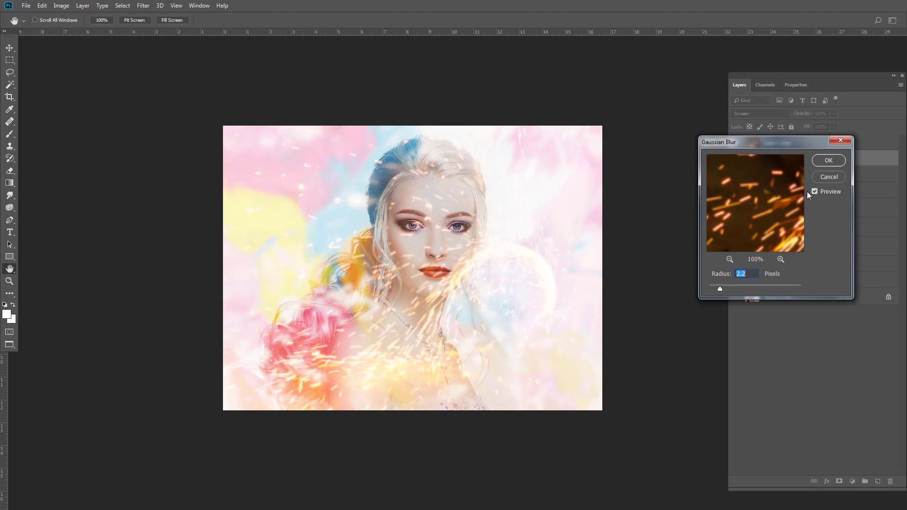
click(822, 163)
Step: Show Layer 2 copy again and set its blend mode to Soft Light
click(772, 146)
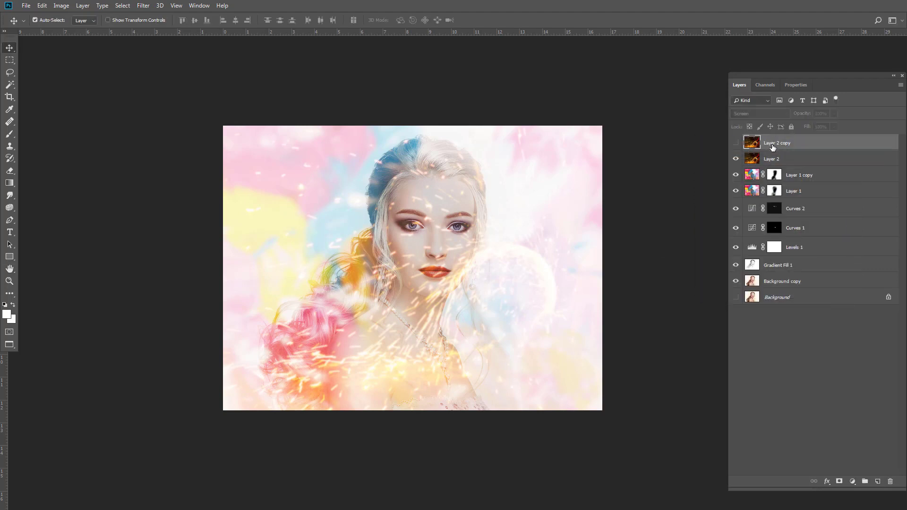
click(735, 143)
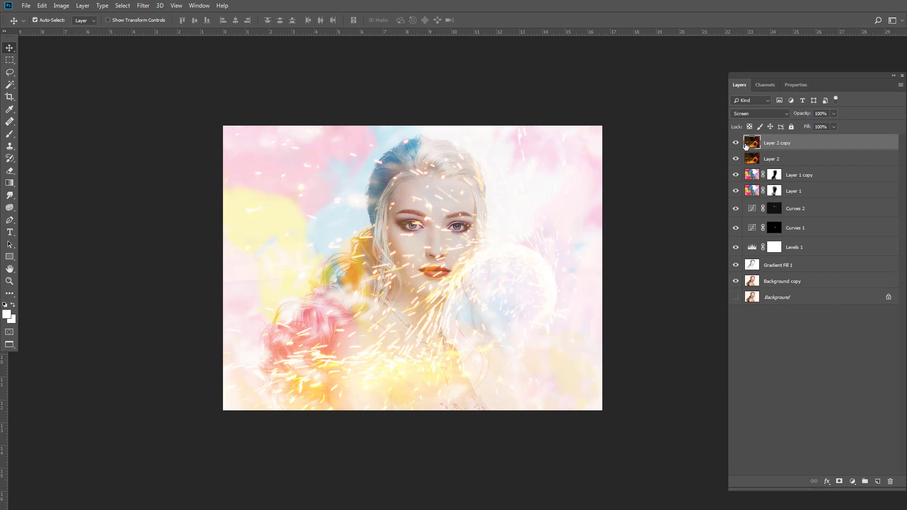
click(756, 113)
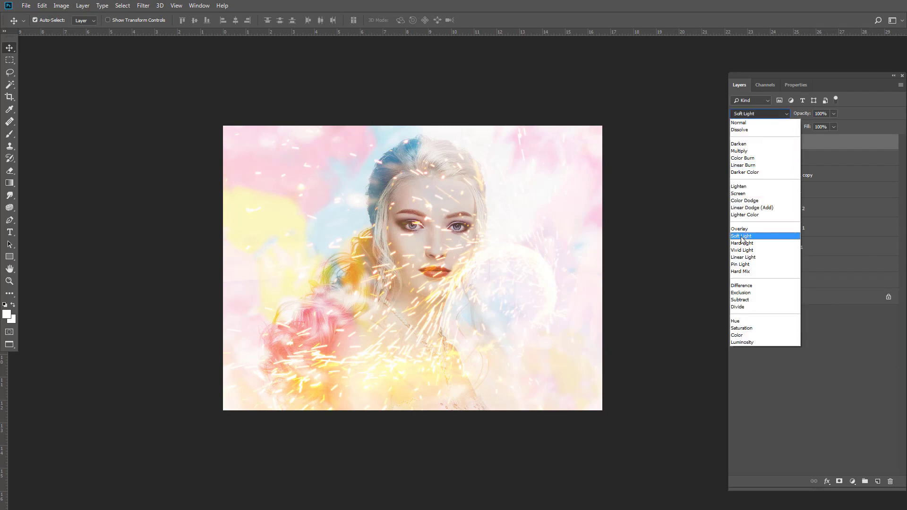
click(741, 237)
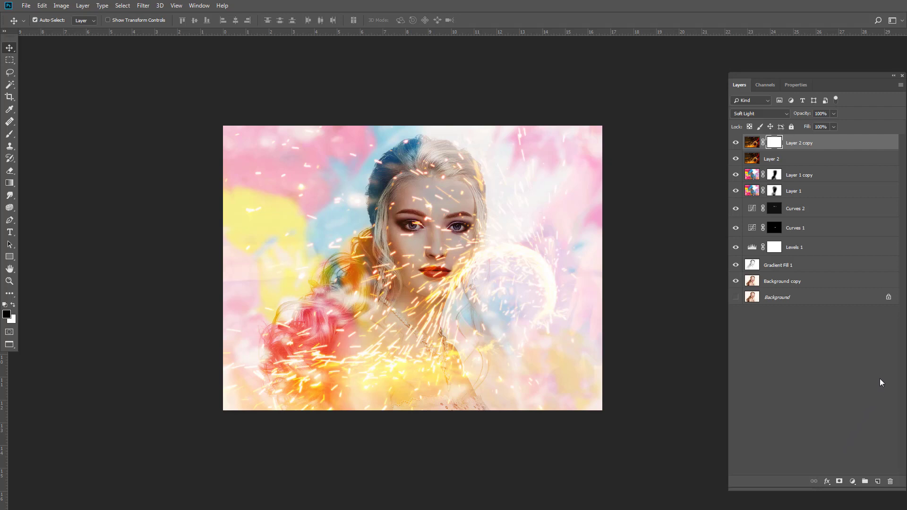
Step: Mask Layer 2 copy and Layer 2, painting black over the background beside the hair and shoulder, with brush opacity raised to 100%
key(b)
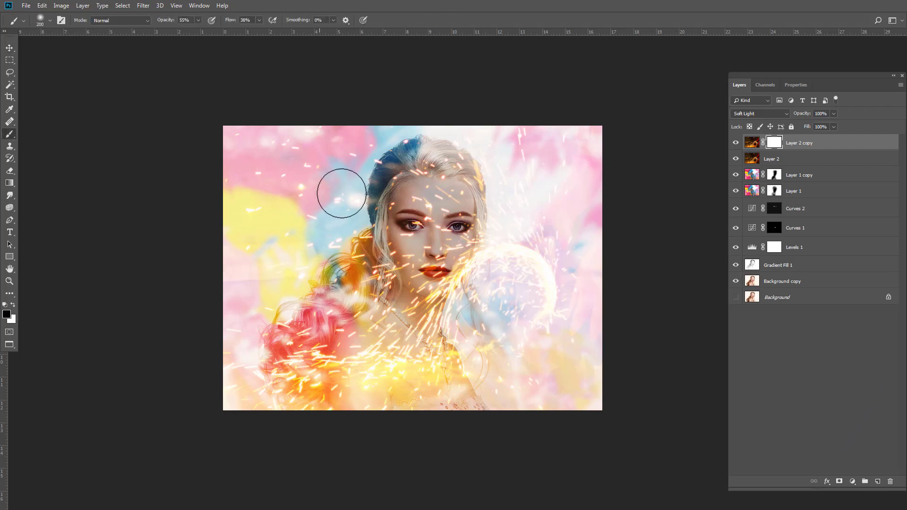
mouse_move(340, 192)
mouse_down()
mouse_move(358, 140)
mouse_move(256, 219)
mouse_move(266, 213)
mouse_up()
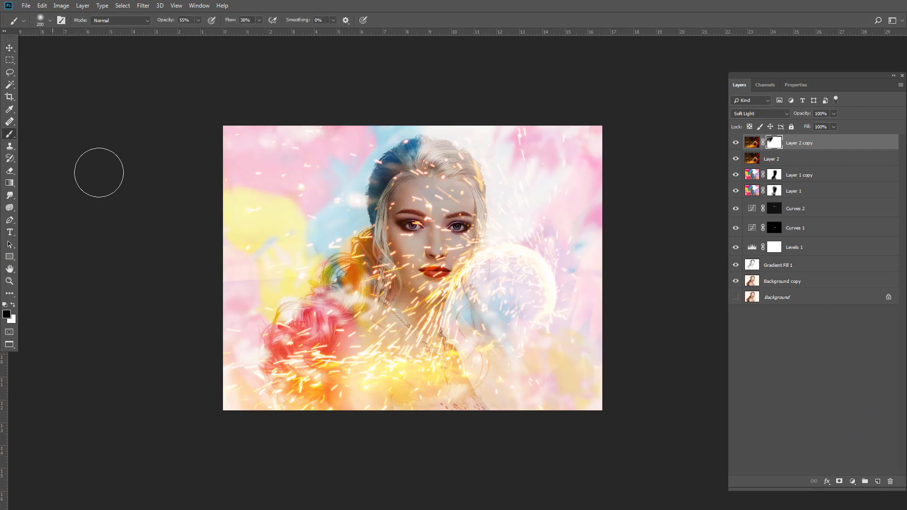
key(0)
click(775, 161)
mouse_move(325, 224)
mouse_down()
mouse_move(314, 127)
mouse_move(257, 153)
mouse_up()
drag(497, 342, 480, 374)
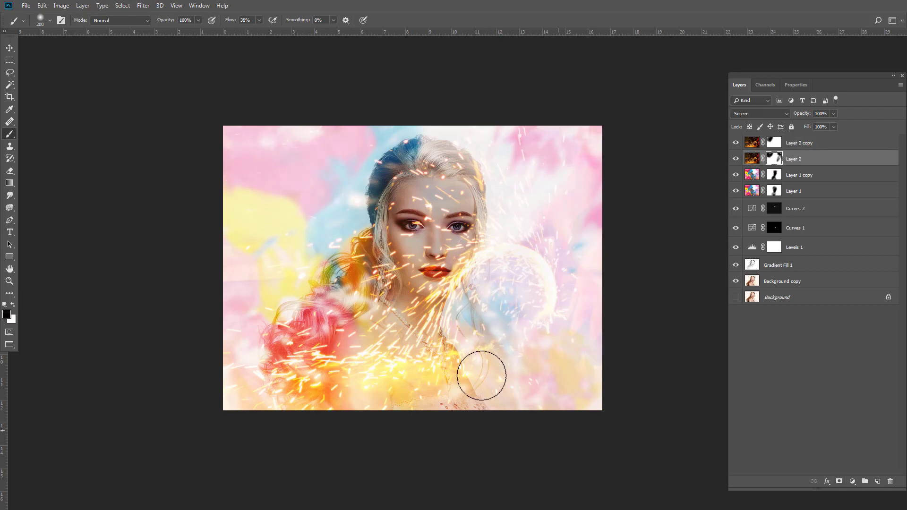
Step: Paint black on Layer 2 copy's mask over the glowing circle beside the shoulder and the sparks along the image's lower edge
key(alt+bracketright)
mouse_move(547, 263)
mouse_down()
mouse_move(483, 304)
mouse_move(487, 285)
mouse_up()
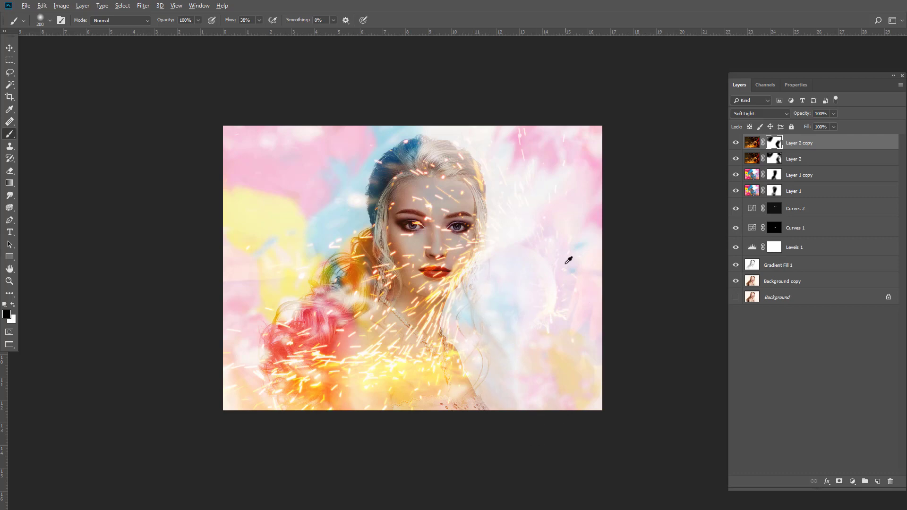
scroll(569, 257, up, 1)
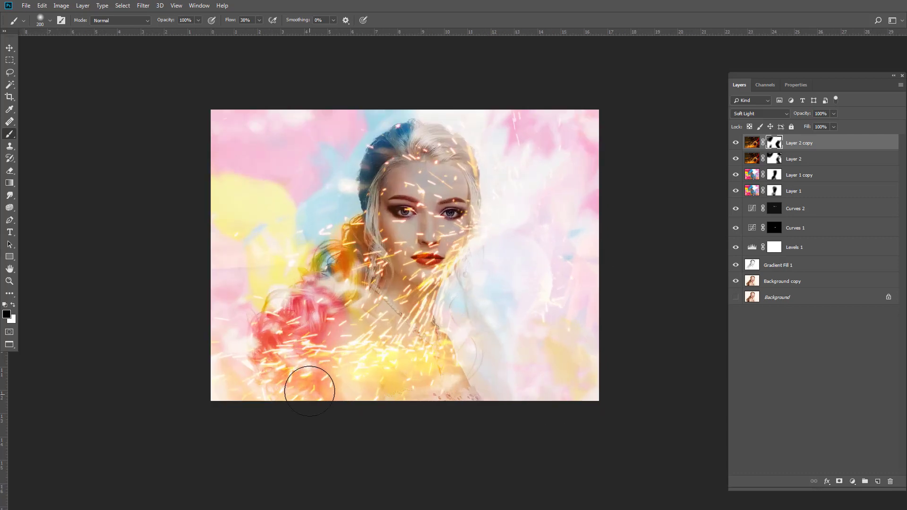
scroll(540, 339, down, 1)
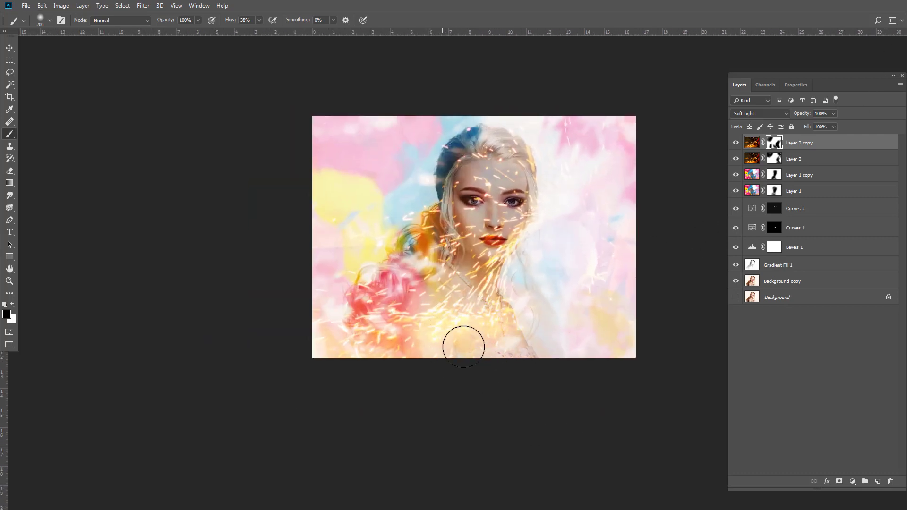
scroll(577, 288, up, 1)
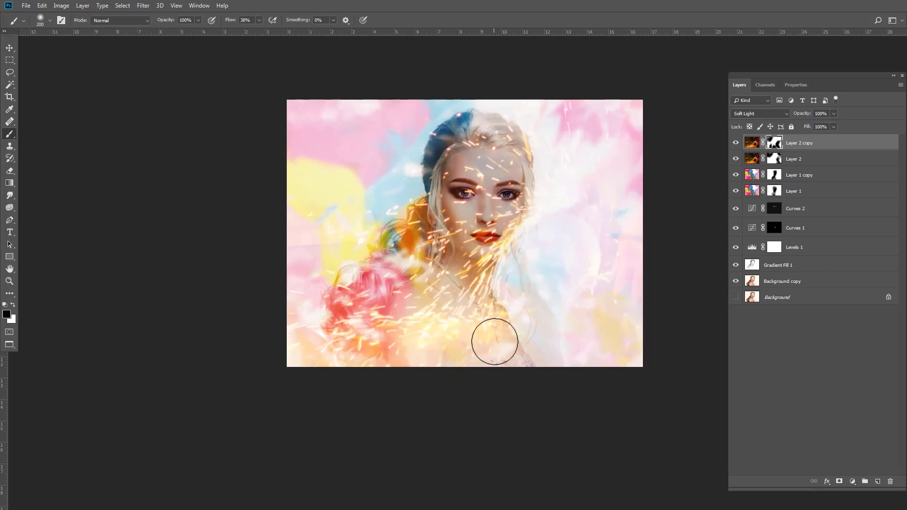
Step: Paint black on the masks of Layer 2 and Layer 2 copy to fade the yellow glow over the chest and dress
click(786, 160)
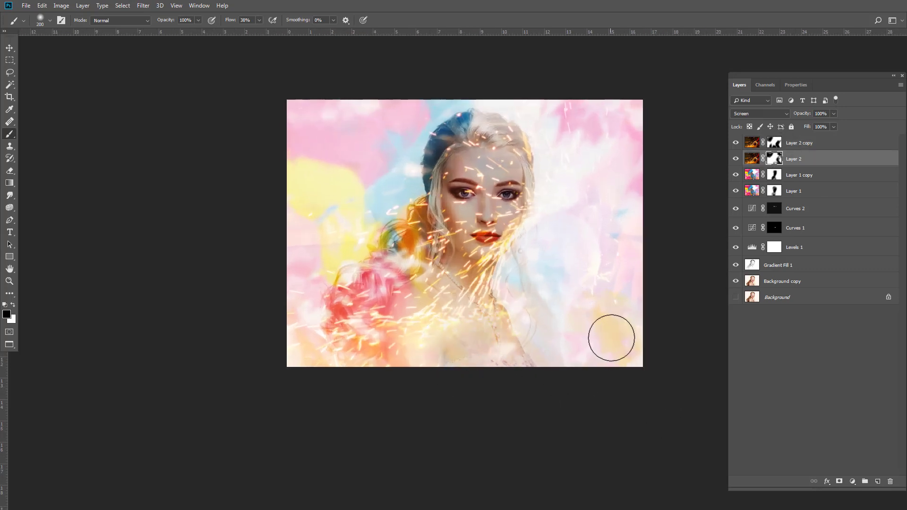
scroll(586, 170, up, 1)
click(774, 144)
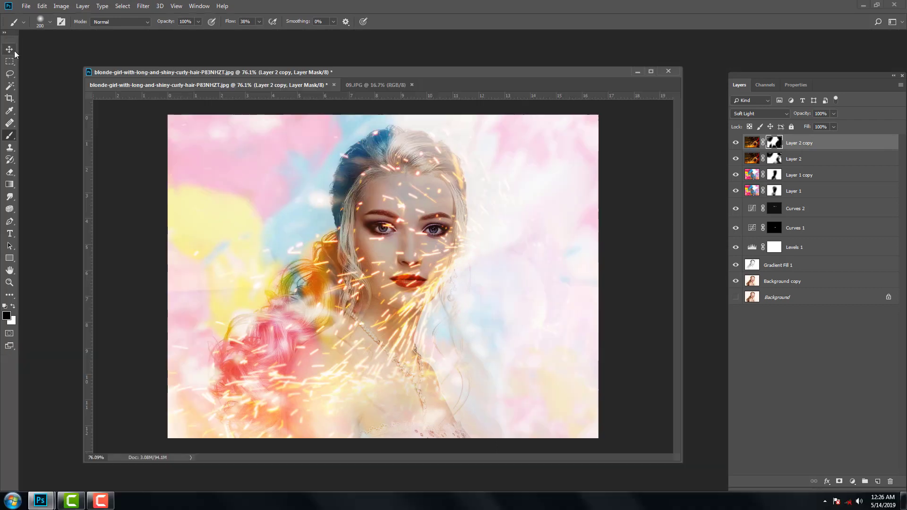
Step: Copy the bokeh lights image 09.JPG into the portrait document as a new layer and return to the full-screen view
click(9, 49)
click(357, 87)
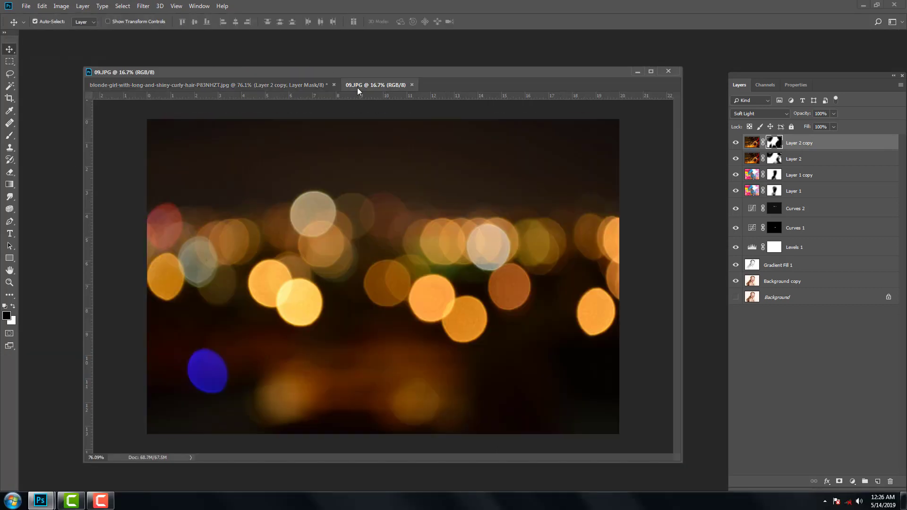
drag(415, 222, 313, 187)
scroll(338, 207, down, 5)
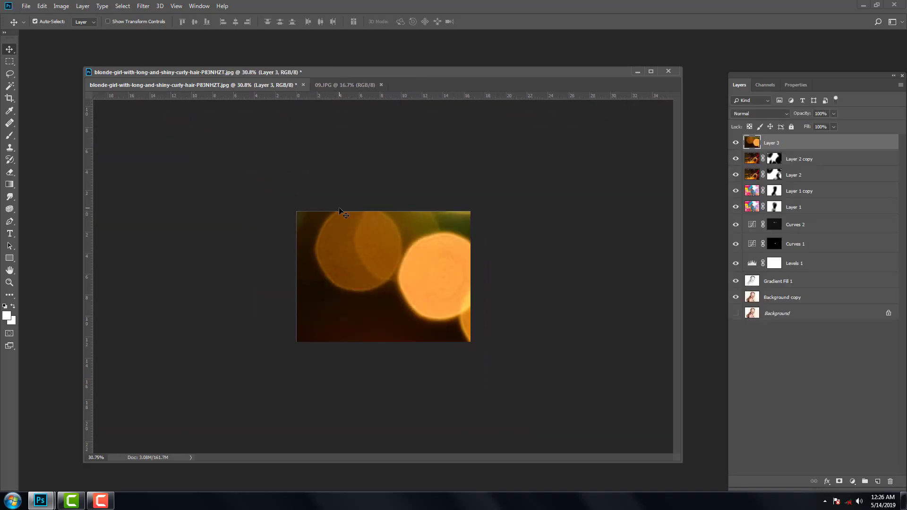
key(f)
scroll(482, 283, up, 5)
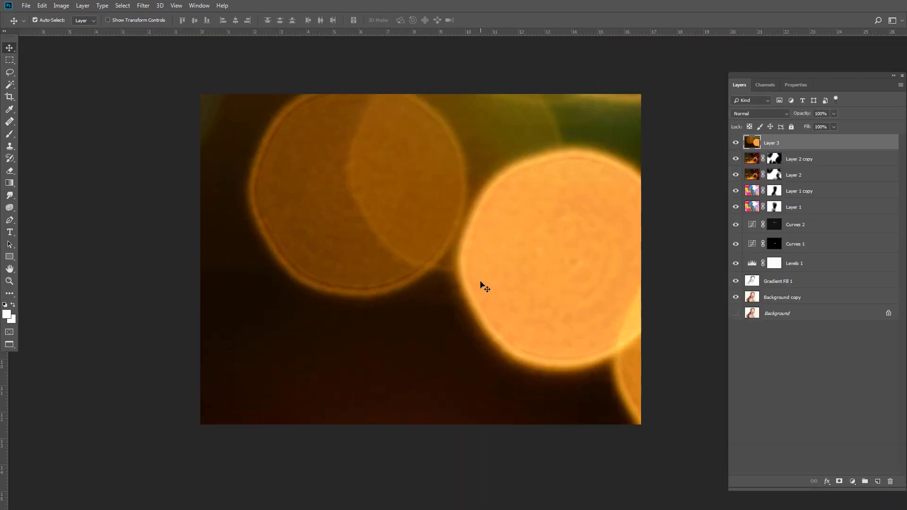
Step: Scale the bokeh layer down proportionally to about 27.35% and position it so the lights cover the canvas
key(ctrl+t)
scroll(481, 284, down, 8)
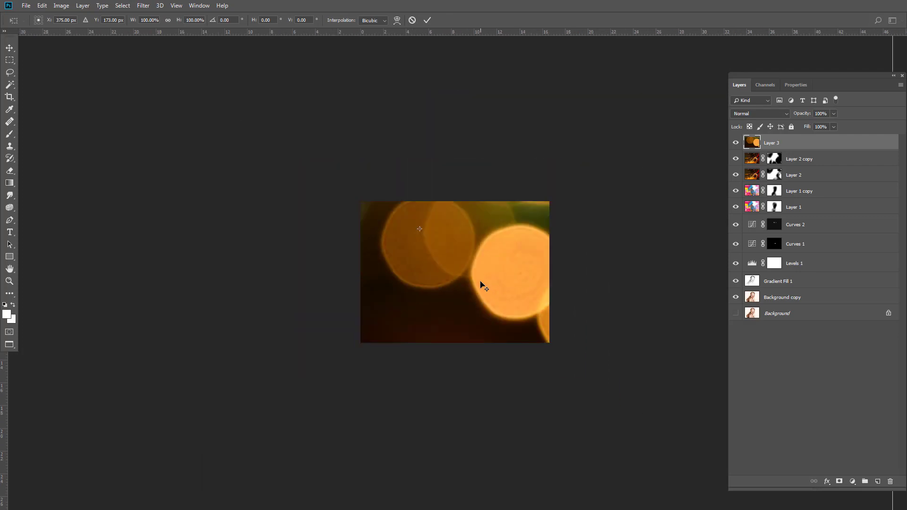
drag(290, 148, 407, 228)
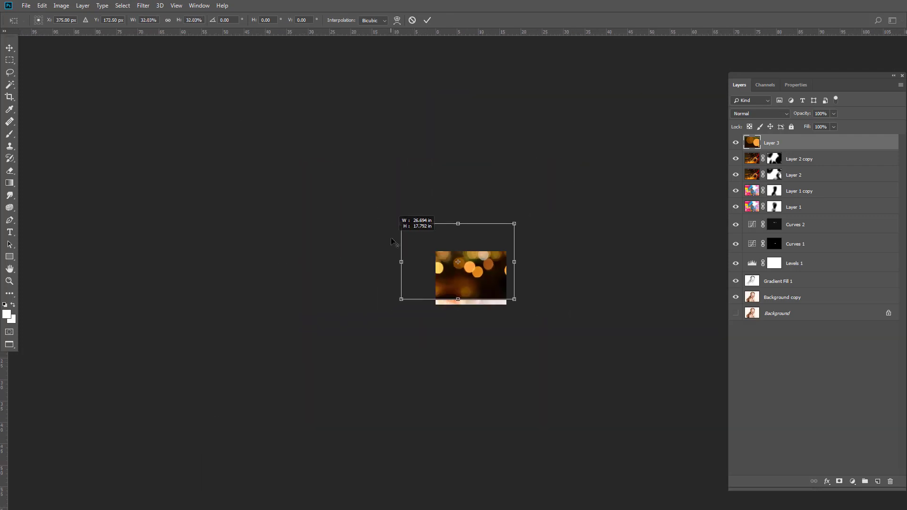
scroll(468, 281, up, 7)
drag(681, 59, 653, 125)
drag(558, 262, 582, 300)
key(Return)
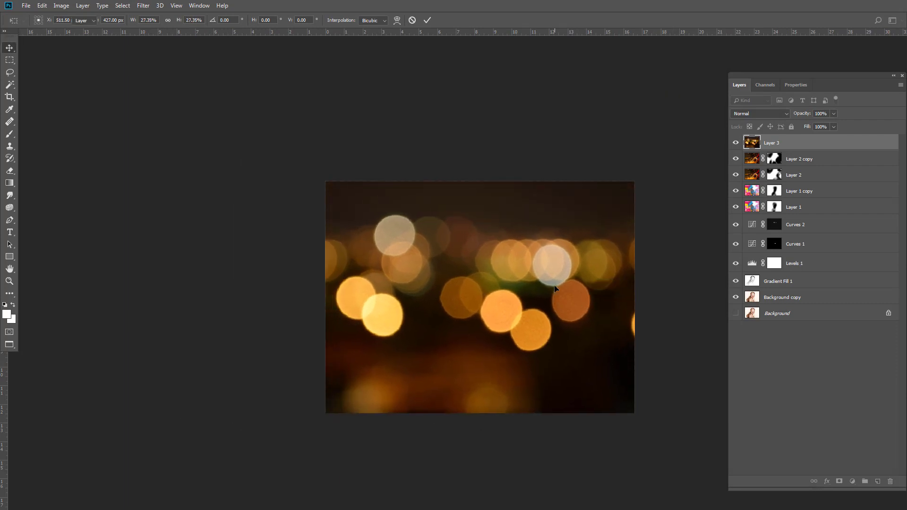
Step: Set the bokeh layer's blend mode to Soft Light and reposition its light circles over the portrait
click(757, 113)
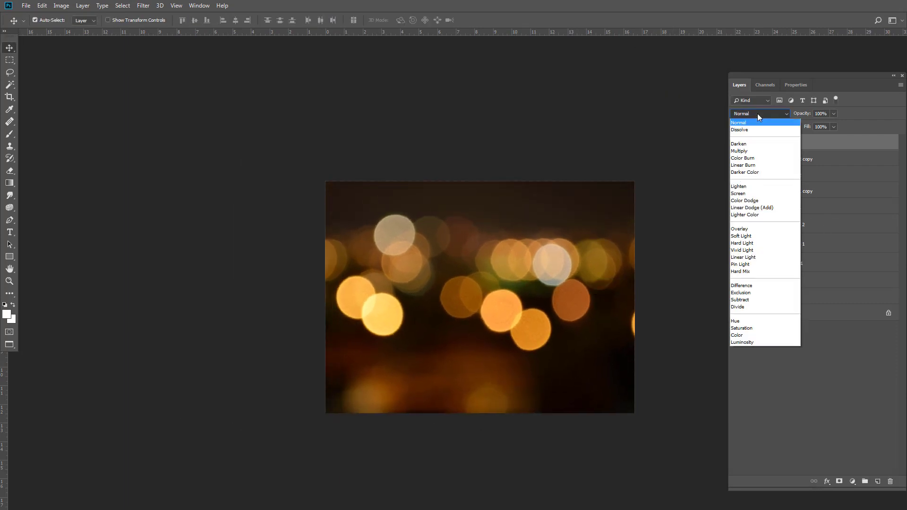
click(741, 236)
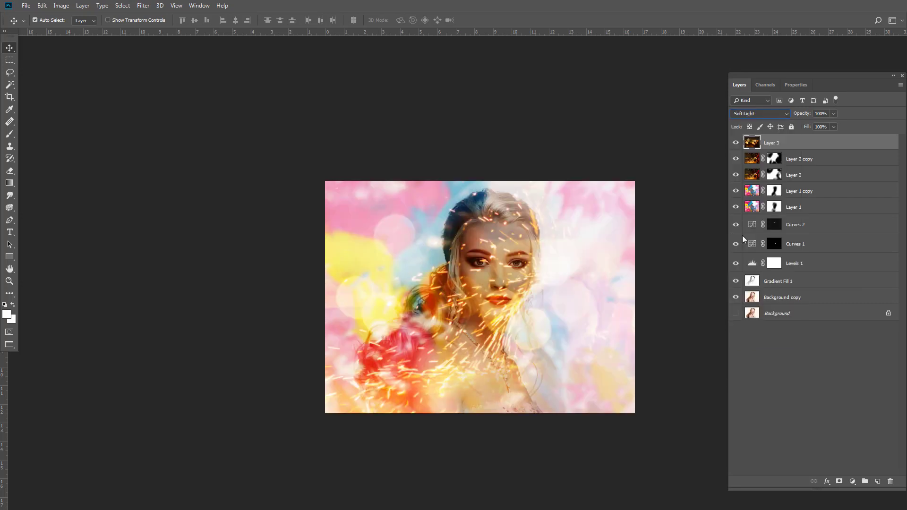
drag(601, 273, 540, 220)
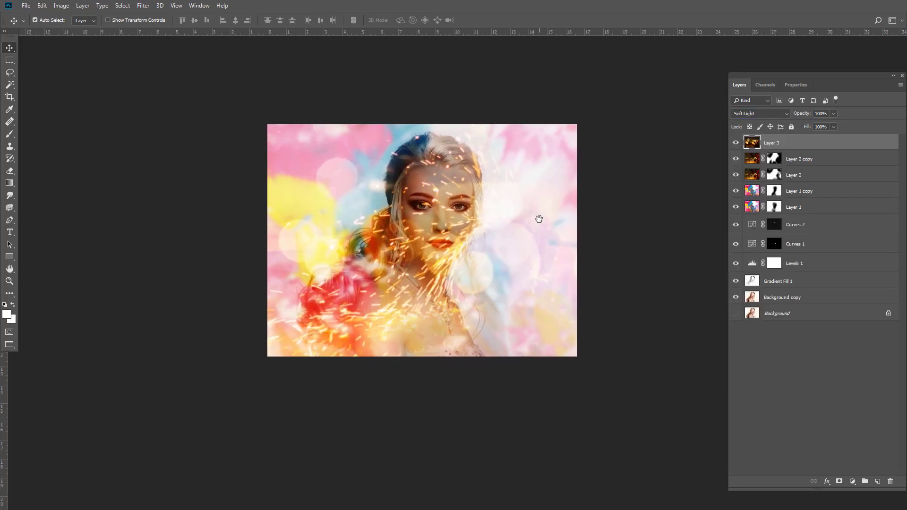
drag(514, 255, 555, 245)
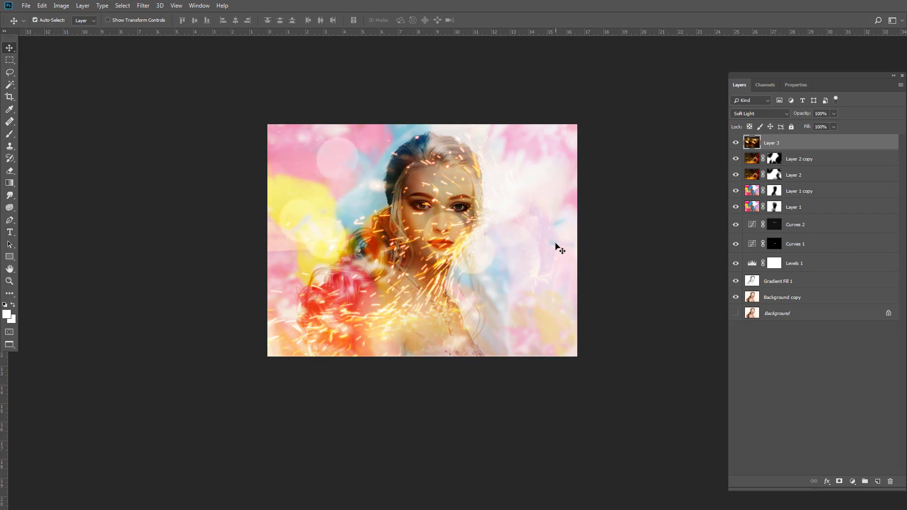
Step: Scale the bokeh layer proportionally to about 98% and move it down to cover the canvas's lower edge
key(ctrl+t)
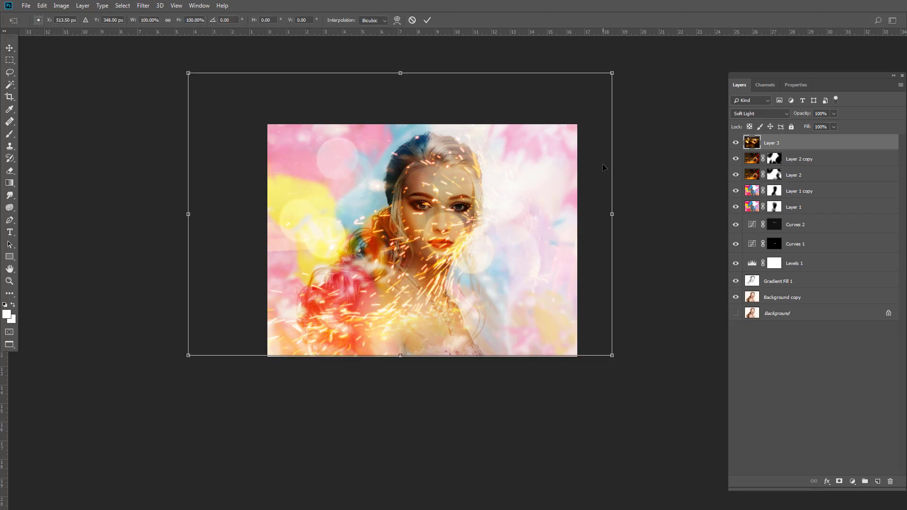
drag(611, 74, 607, 76)
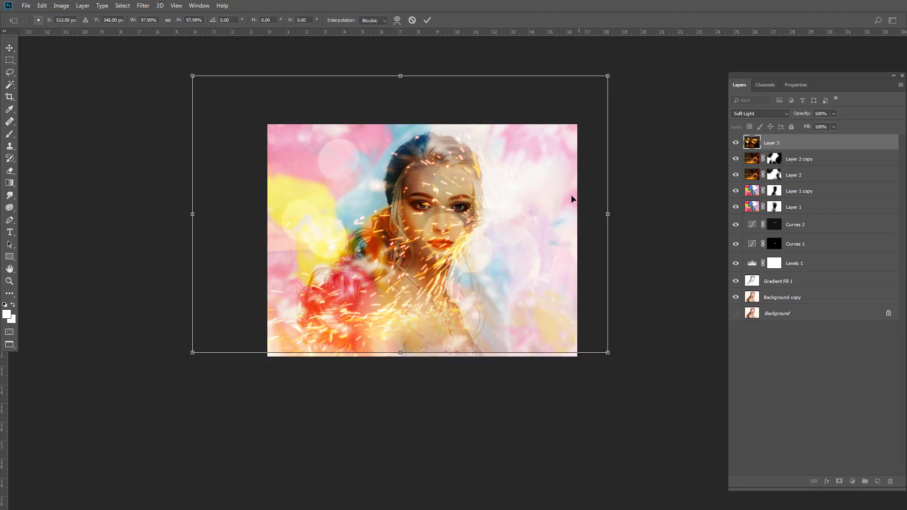
drag(567, 212, 567, 223)
key(Return)
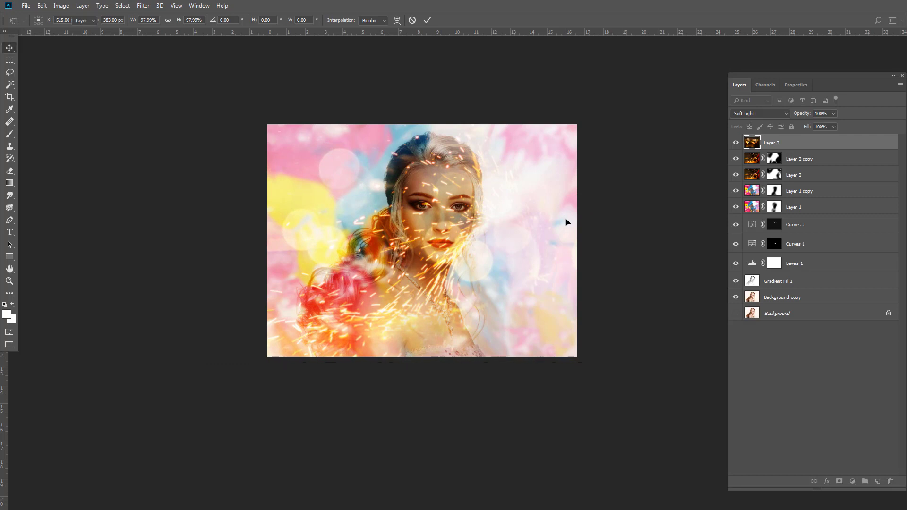
Step: Add a layer mask to the bokeh layer and paint black over the woman's face, neck and chest
click(837, 481)
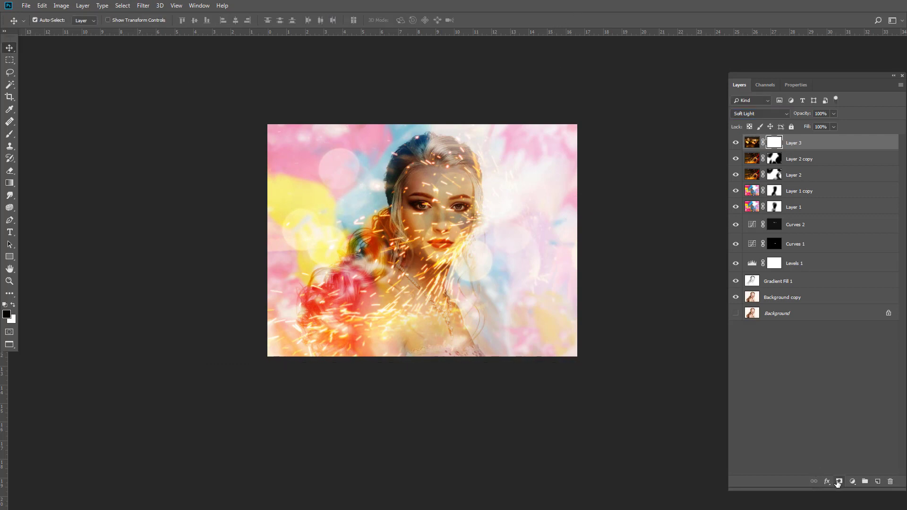
click(11, 134)
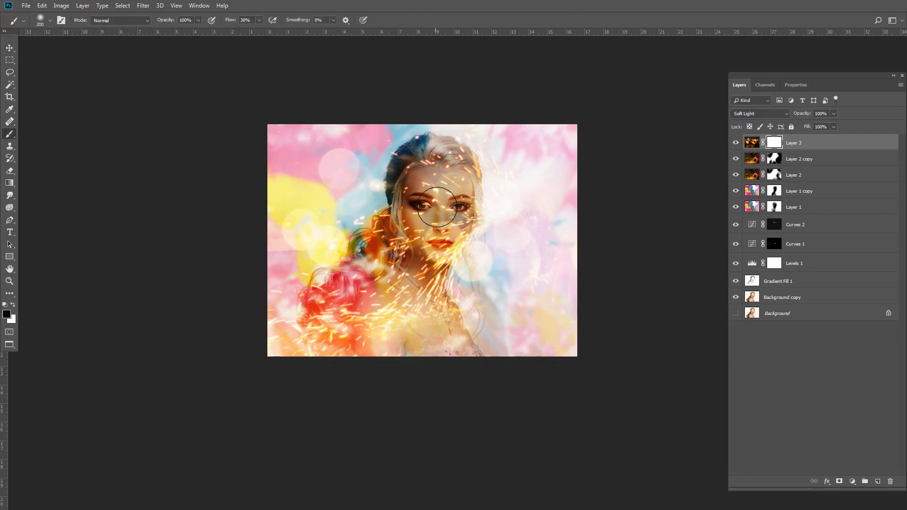
mouse_move(437, 207)
mouse_down()
mouse_move(441, 198)
mouse_move(429, 269)
mouse_move(431, 174)
mouse_move(359, 284)
mouse_move(429, 334)
mouse_move(425, 289)
mouse_move(415, 340)
mouse_move(392, 331)
mouse_up()
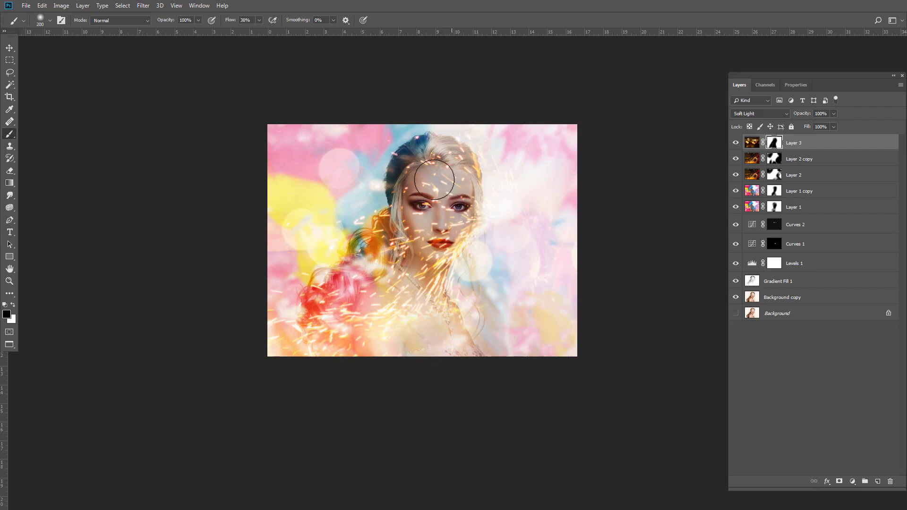
Step: Add a Color Balance adjustment above the bokeh layer with midtones at +14 cyan-red, -16 magenta-green and -14 yellow-blue
scroll(447, 281, up, 2)
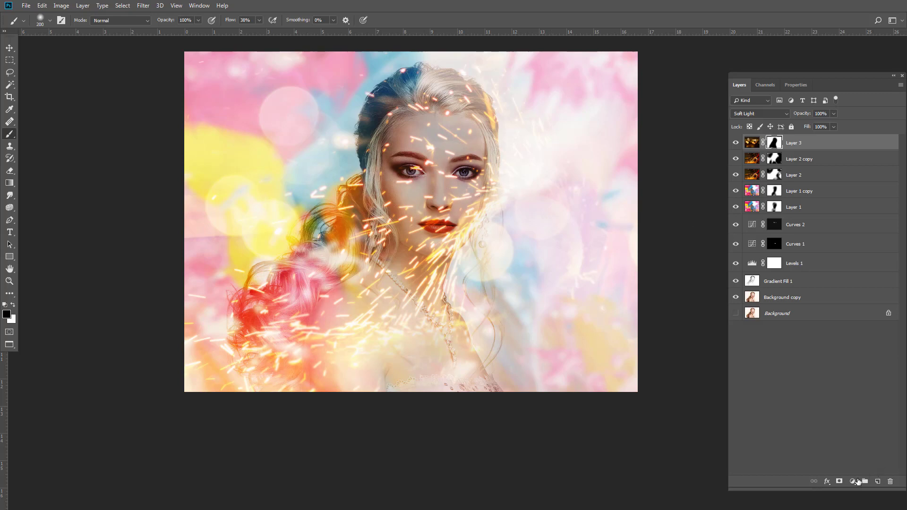
click(853, 482)
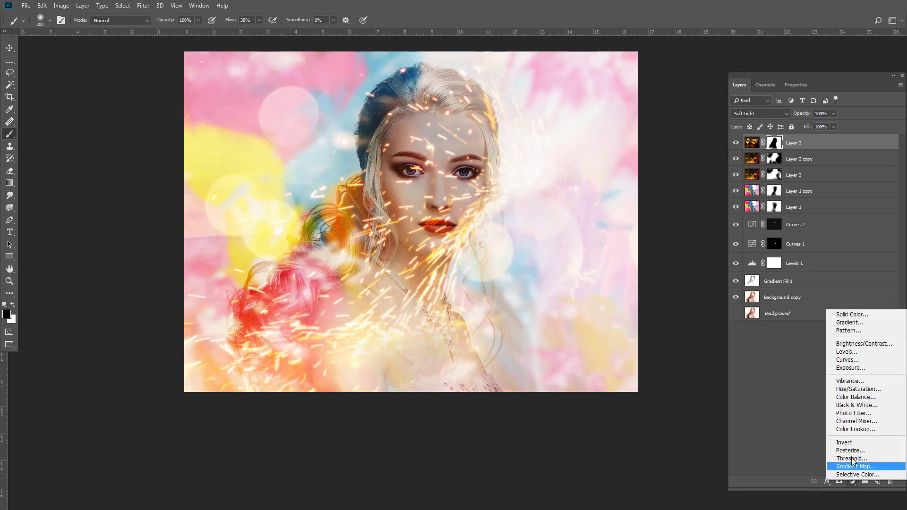
click(855, 397)
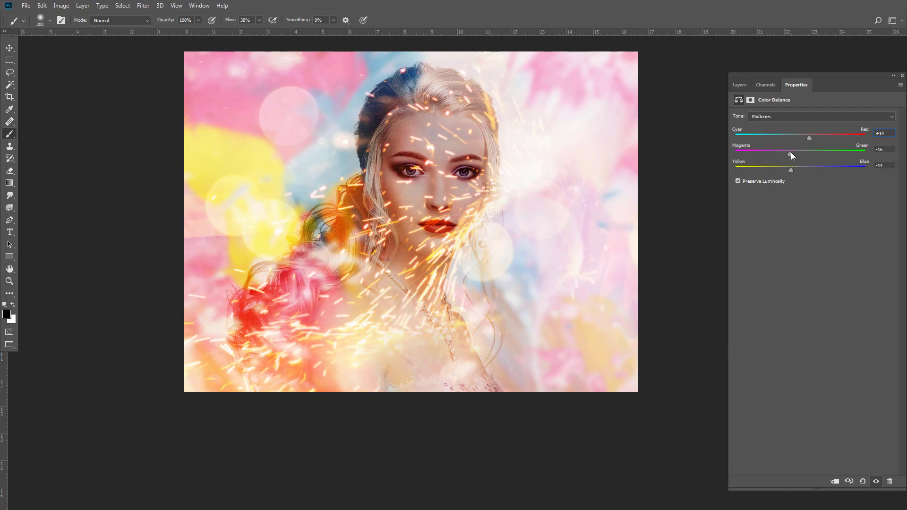
Step: Set the Color Balance shadows to -28 cyan-red and +17 yellow-blue
click(785, 116)
click(794, 123)
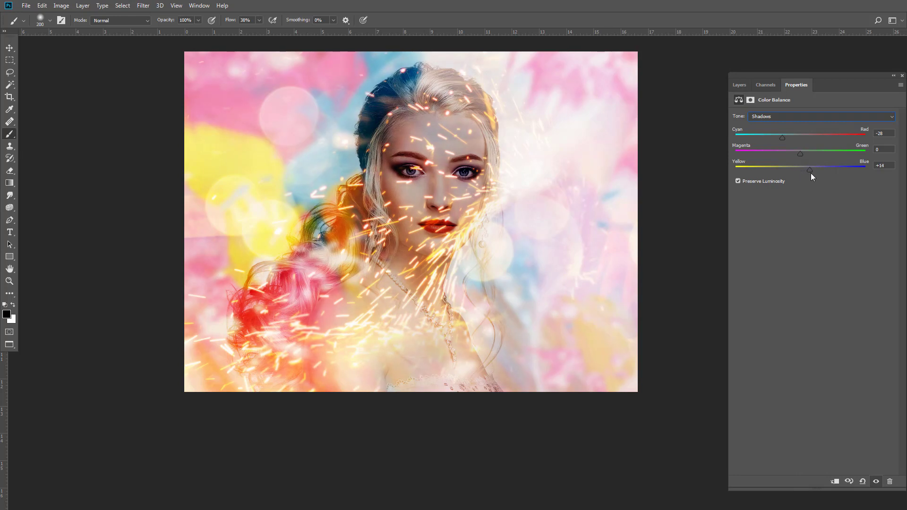
drag(810, 173, 812, 173)
Step: Set the Color Balance highlights to -7 cyan-red and +14 magenta-green
click(786, 116)
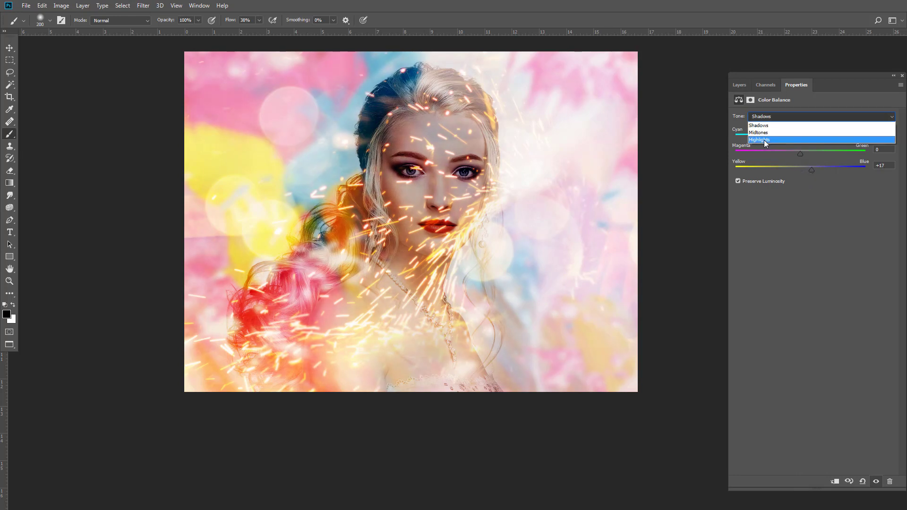
click(765, 140)
drag(800, 154, 808, 154)
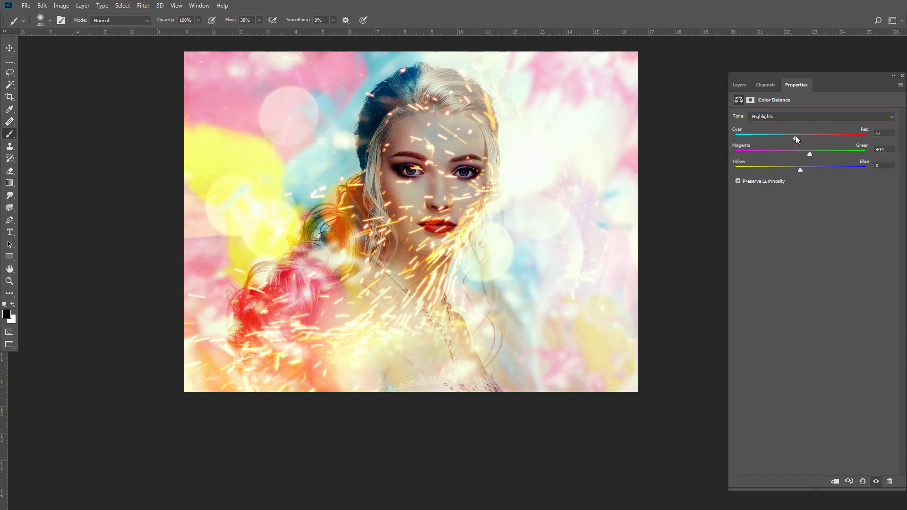
click(738, 85)
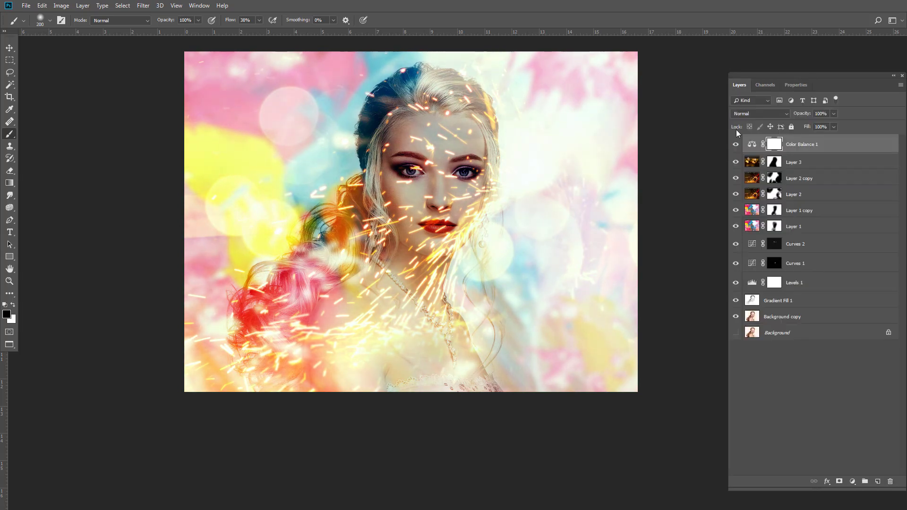
Step: Toggle the Color Balance layer's visibility to compare the image with and without the colour shift
click(736, 144)
click(735, 144)
scroll(567, 170, down, 2)
scroll(527, 151, up, 2)
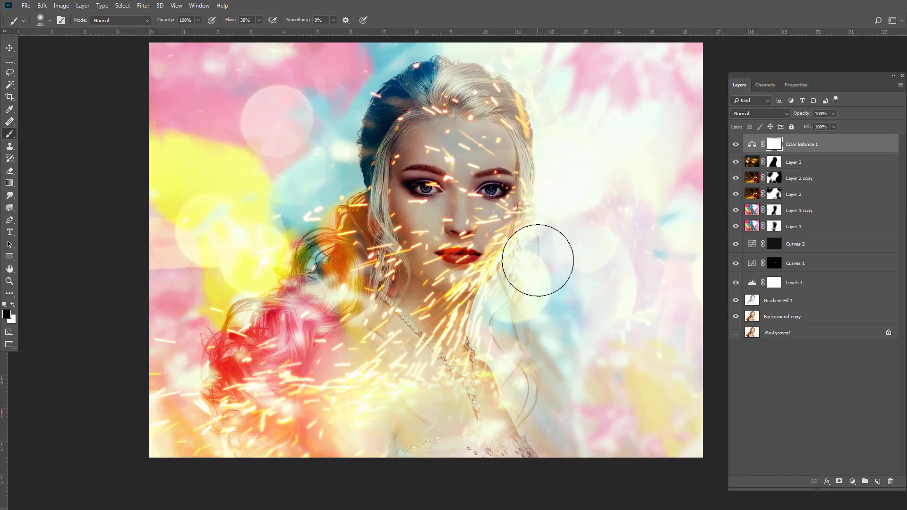
scroll(539, 225, down, 1)
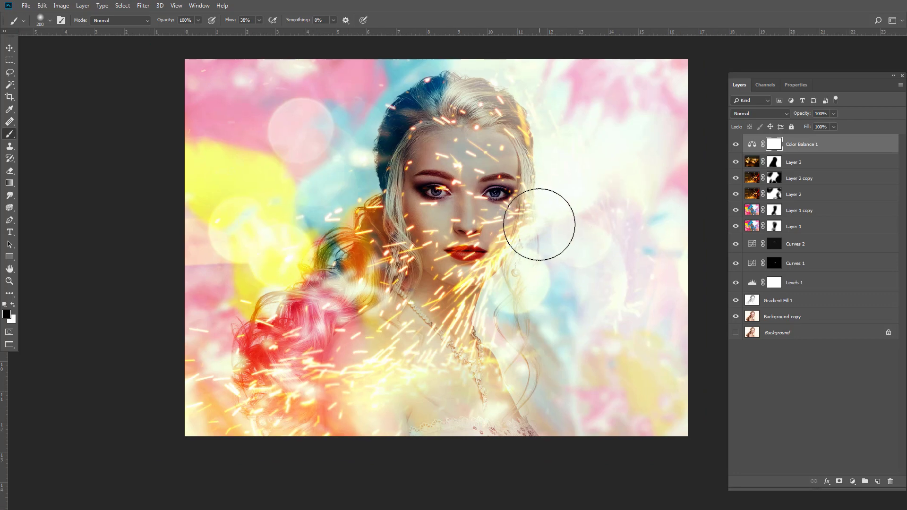
Step: Move the Background copy layer to the top of the layer stack, above Color Balance 1
click(773, 318)
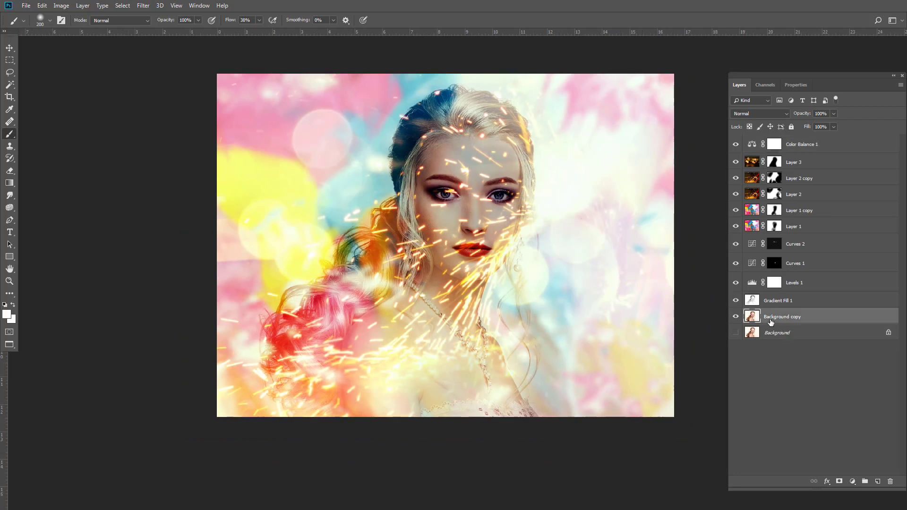
drag(773, 320, 790, 144)
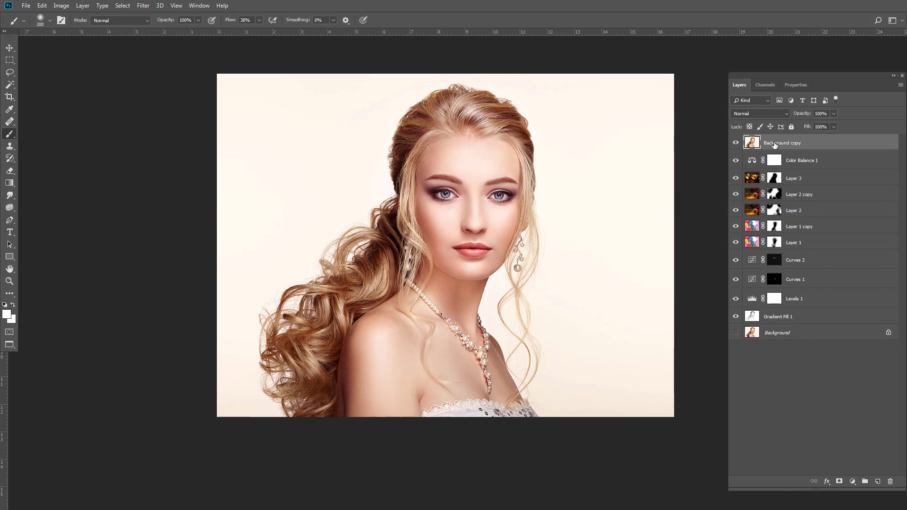
click(781, 321)
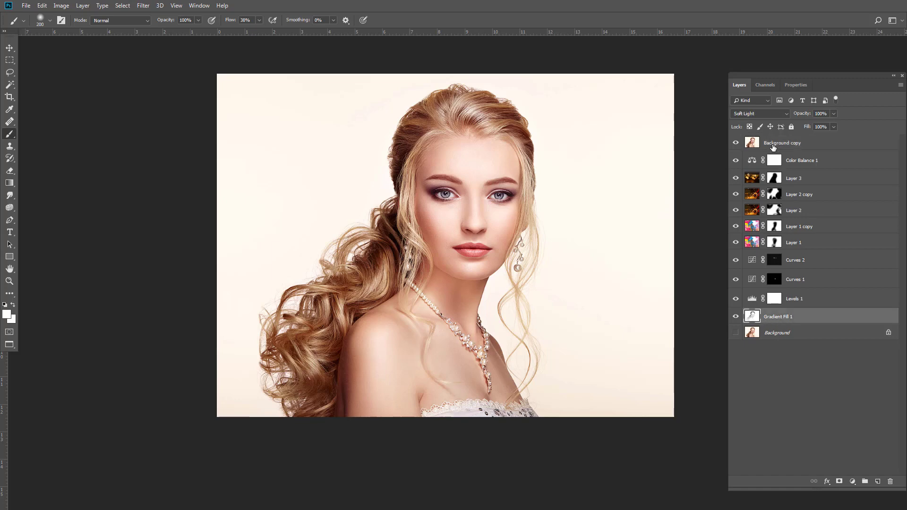
Step: Duplicate the Background layer beneath Gradient Fill 1 and hide the original Background
click(735, 332)
click(771, 337)
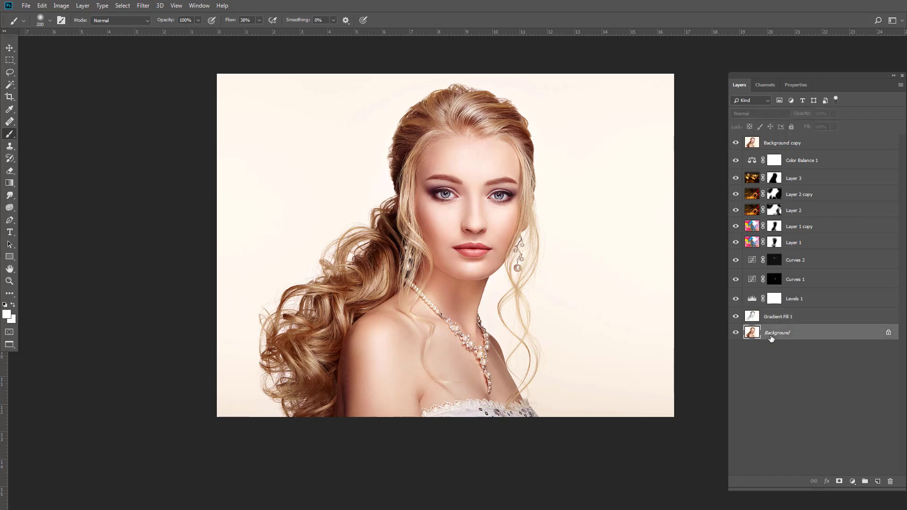
key(ctrl+j)
click(736, 349)
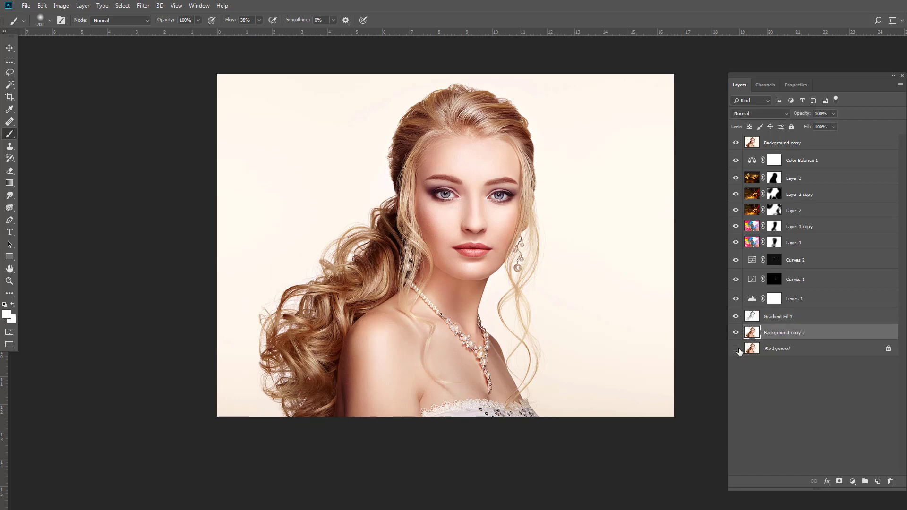
Step: Set the blend mode of the topmost Background copy layer to Soft Light
click(778, 143)
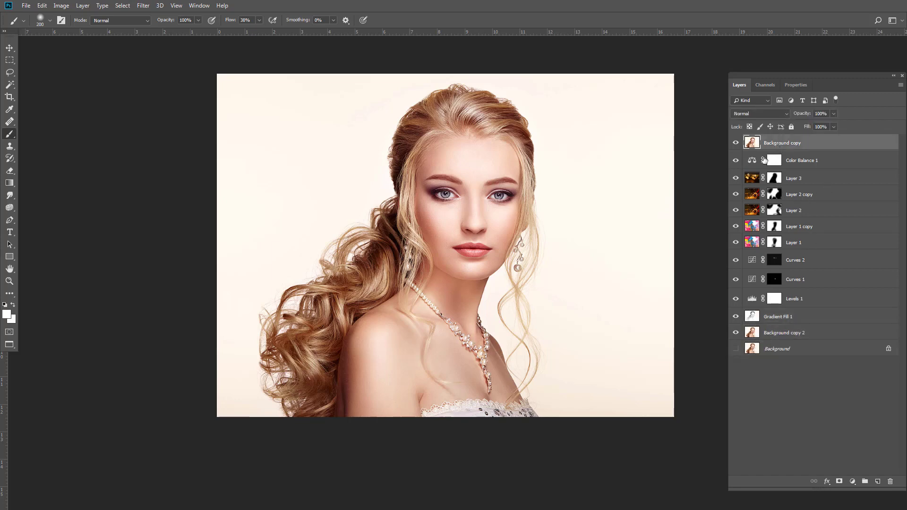
click(759, 113)
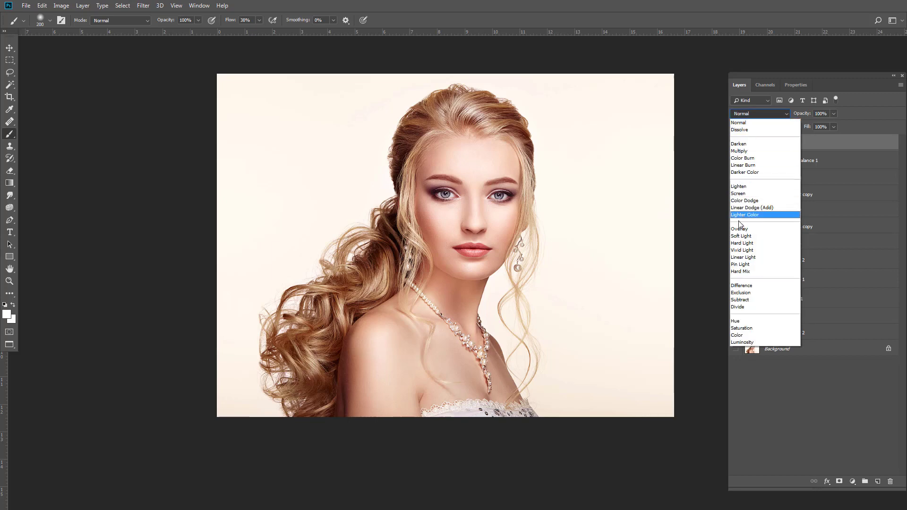
click(740, 235)
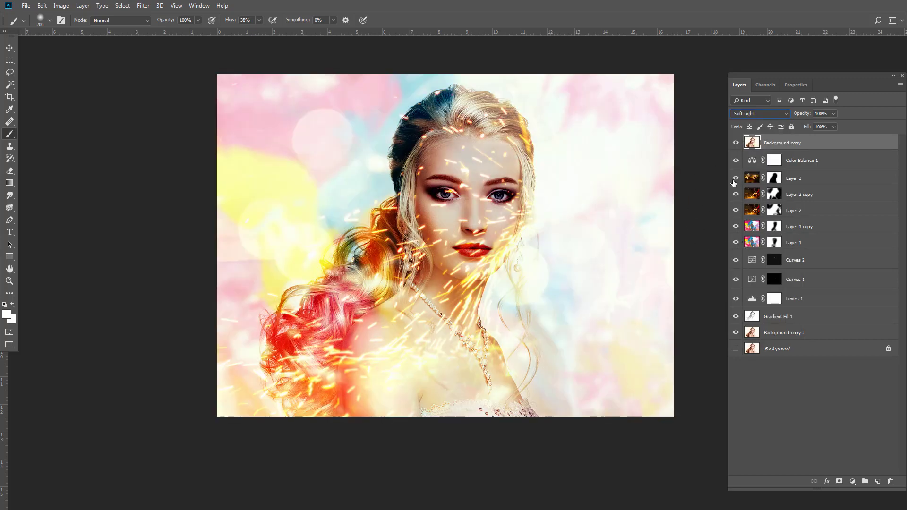
Step: Toggle the Background copy layer's visibility to compare the image with and without its Soft Light effect
click(736, 144)
click(737, 144)
click(737, 143)
click(736, 144)
Step: Add an inverted black mask to the Background copy layer and paint white over the woman's hair on both sides
click(838, 481)
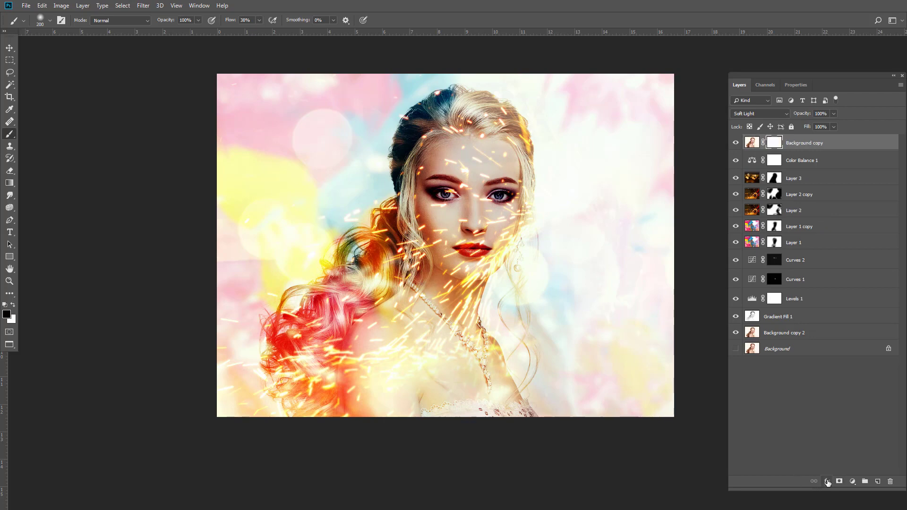
key(ctrl+i)
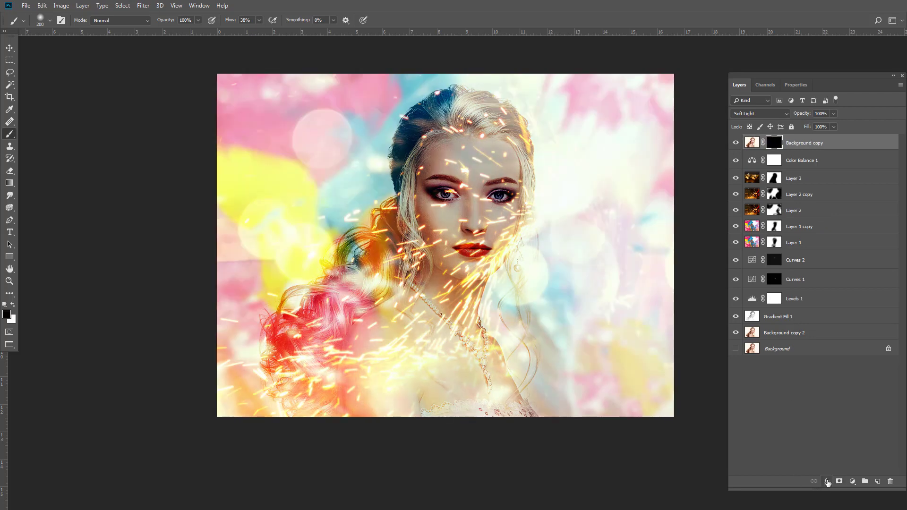
click(13, 305)
scroll(467, 133, up, 2)
mouse_move(470, 136)
mouse_down()
mouse_move(486, 138)
mouse_move(532, 216)
mouse_move(520, 364)
mouse_move(523, 324)
mouse_up()
mouse_move(404, 137)
mouse_down()
mouse_move(393, 192)
mouse_move(433, 139)
mouse_move(405, 198)
mouse_up()
mouse_move(371, 286)
mouse_down()
mouse_move(330, 355)
mouse_move(367, 254)
mouse_move(303, 355)
mouse_move(311, 404)
mouse_move(290, 408)
mouse_move(279, 377)
mouse_up()
mouse_move(378, 265)
mouse_down()
mouse_move(385, 237)
mouse_move(302, 291)
mouse_move(278, 399)
mouse_up()
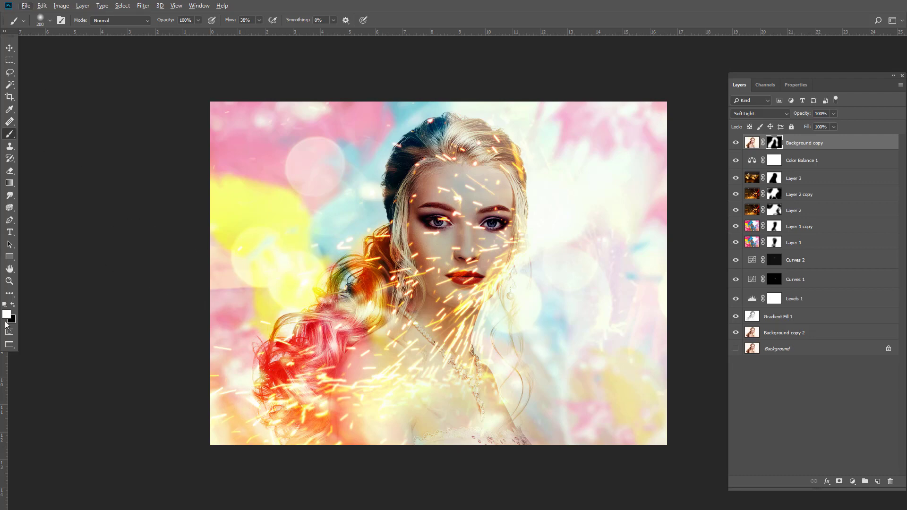
Step: Enlarge the view and compare the finished composite with the original Background layer by isolating and restoring its visibility
click(9, 280)
alt+click(358, 320)
drag(502, 355, 463, 348)
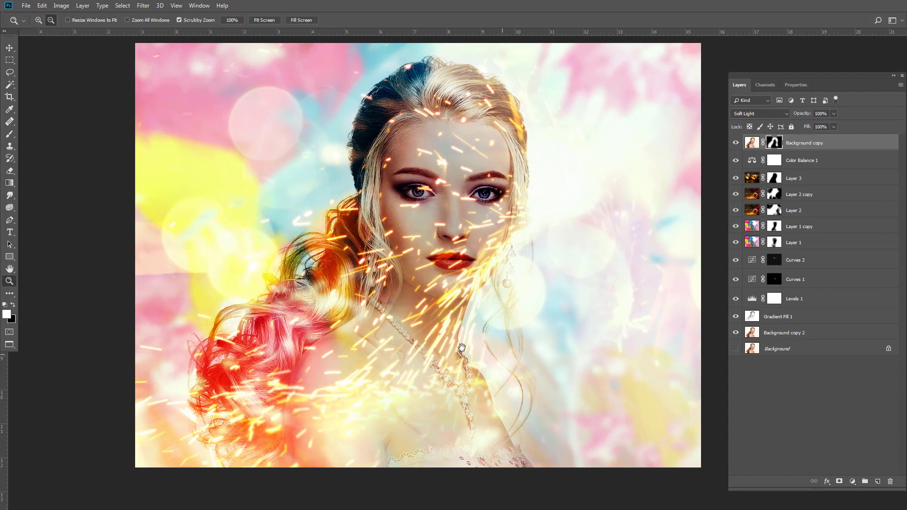
click(10, 48)
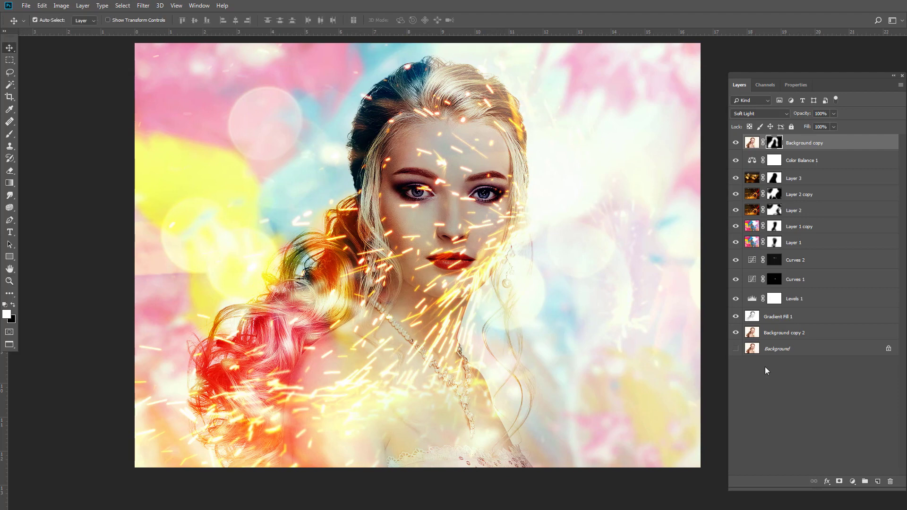
alt+click(736, 349)
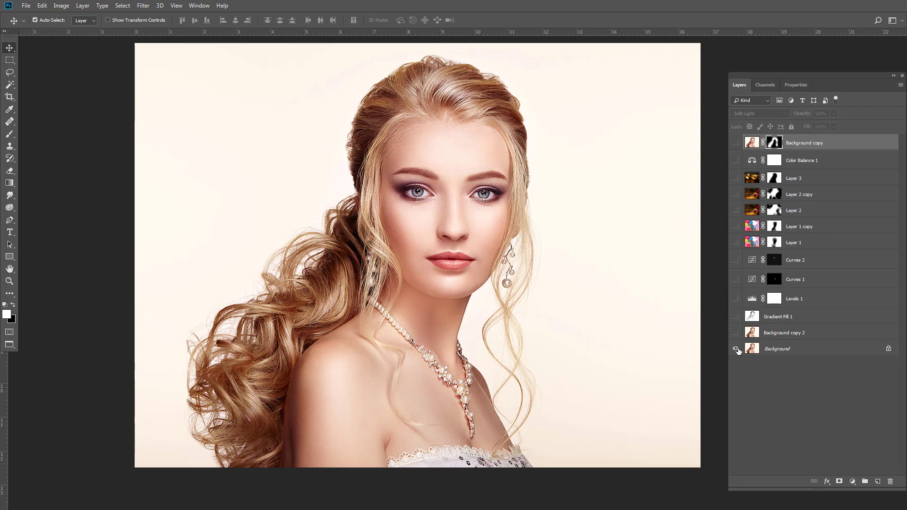
alt+click(736, 349)
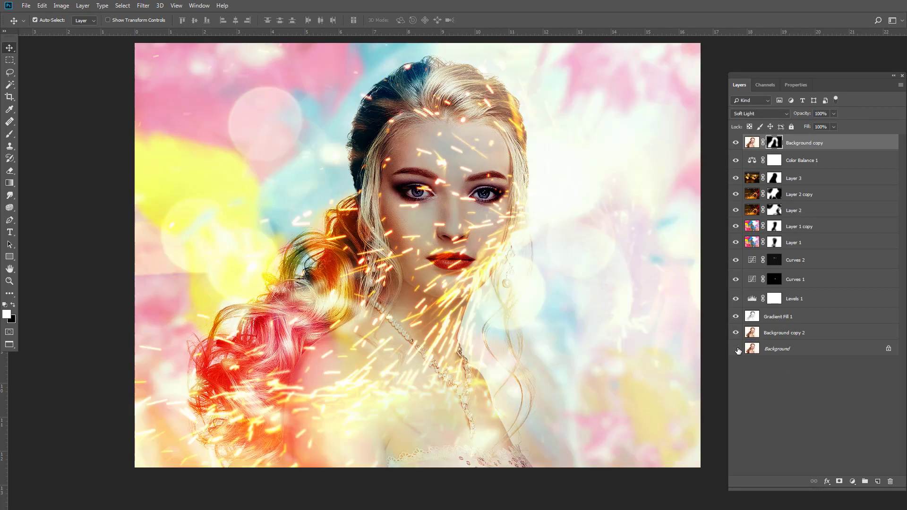
alt+click(736, 349)
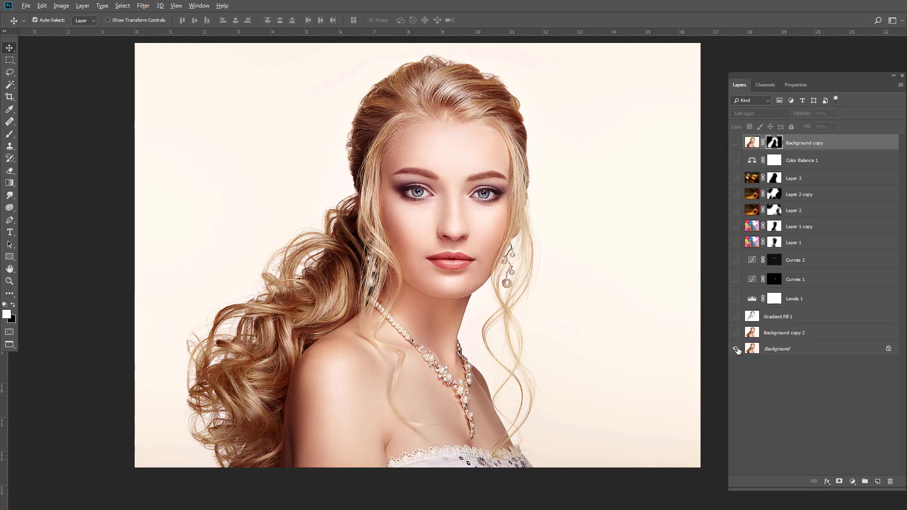
alt+click(736, 349)
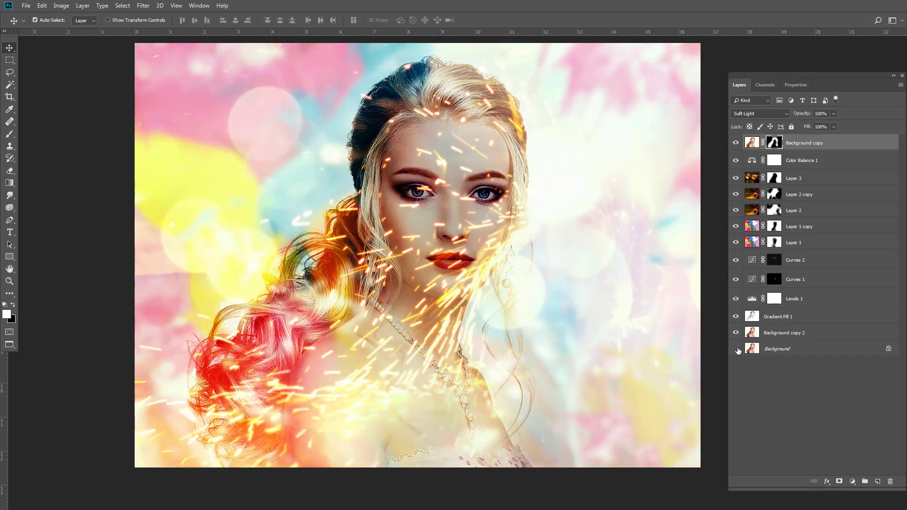